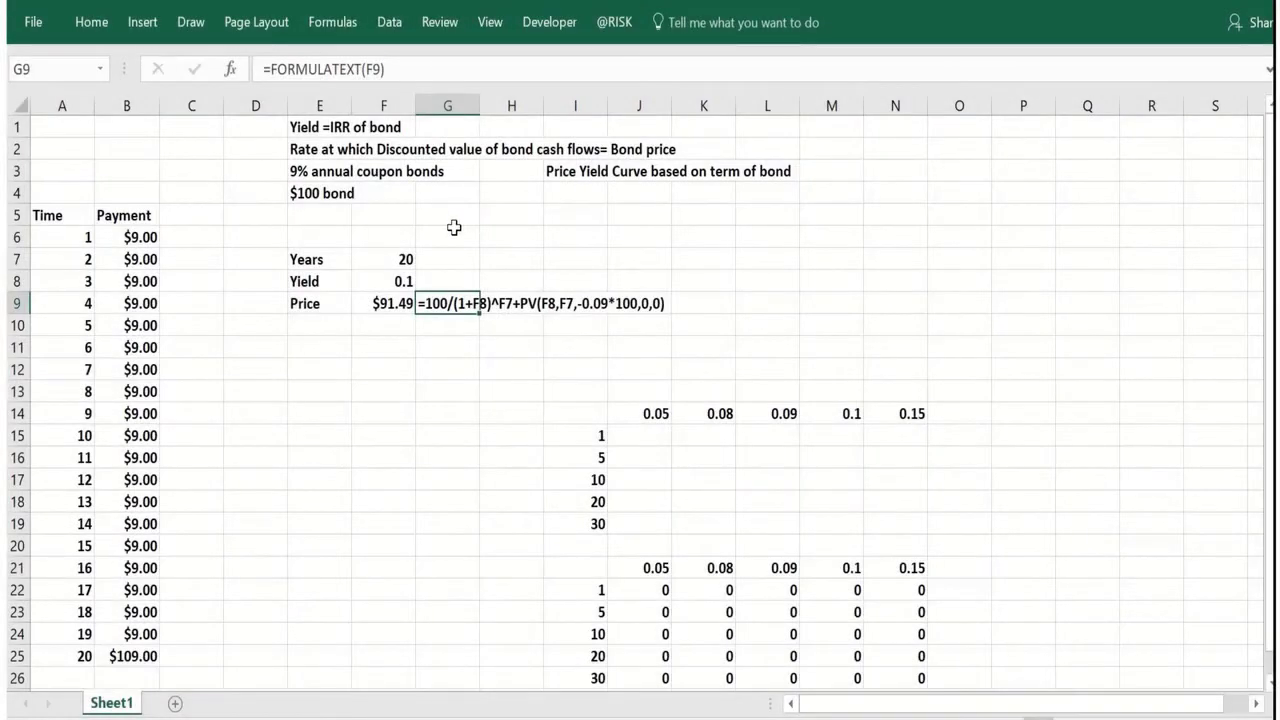
# - Review the yield definition, the 9% annual coupon and $100 bond notes, and the payment schedule in column B
pyautogui.click(447, 227)
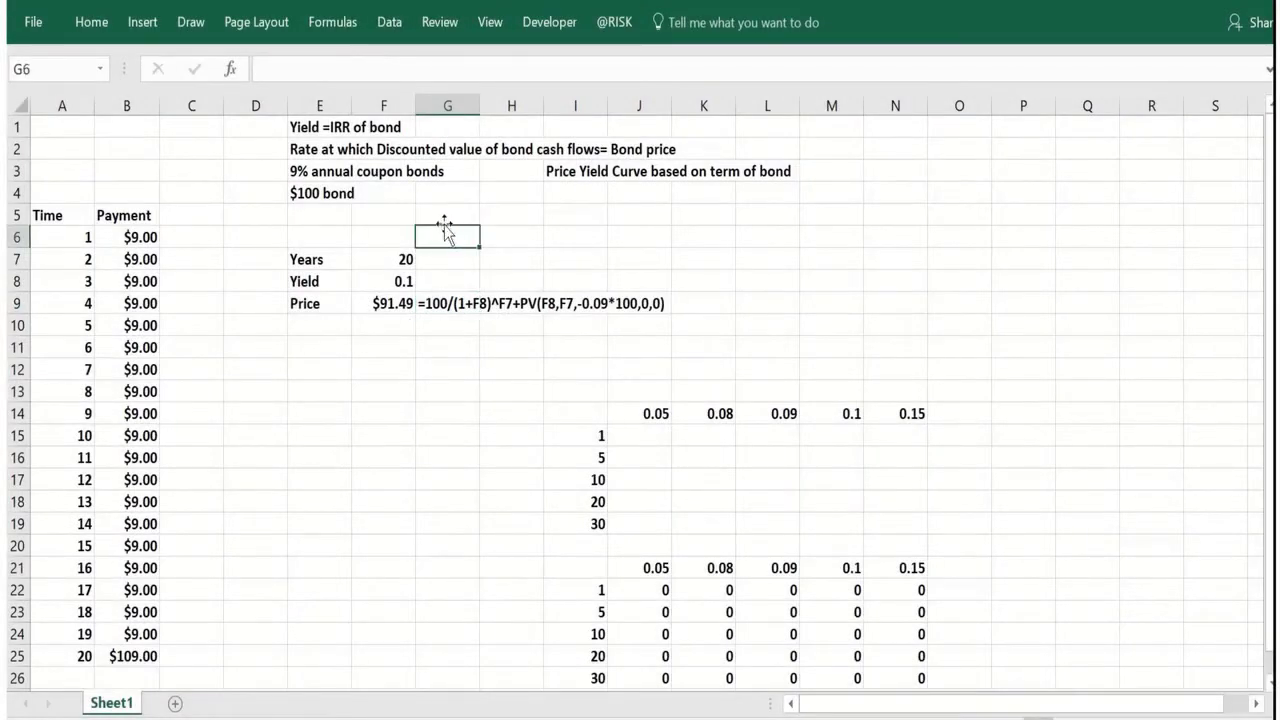
pyautogui.click(330, 157)
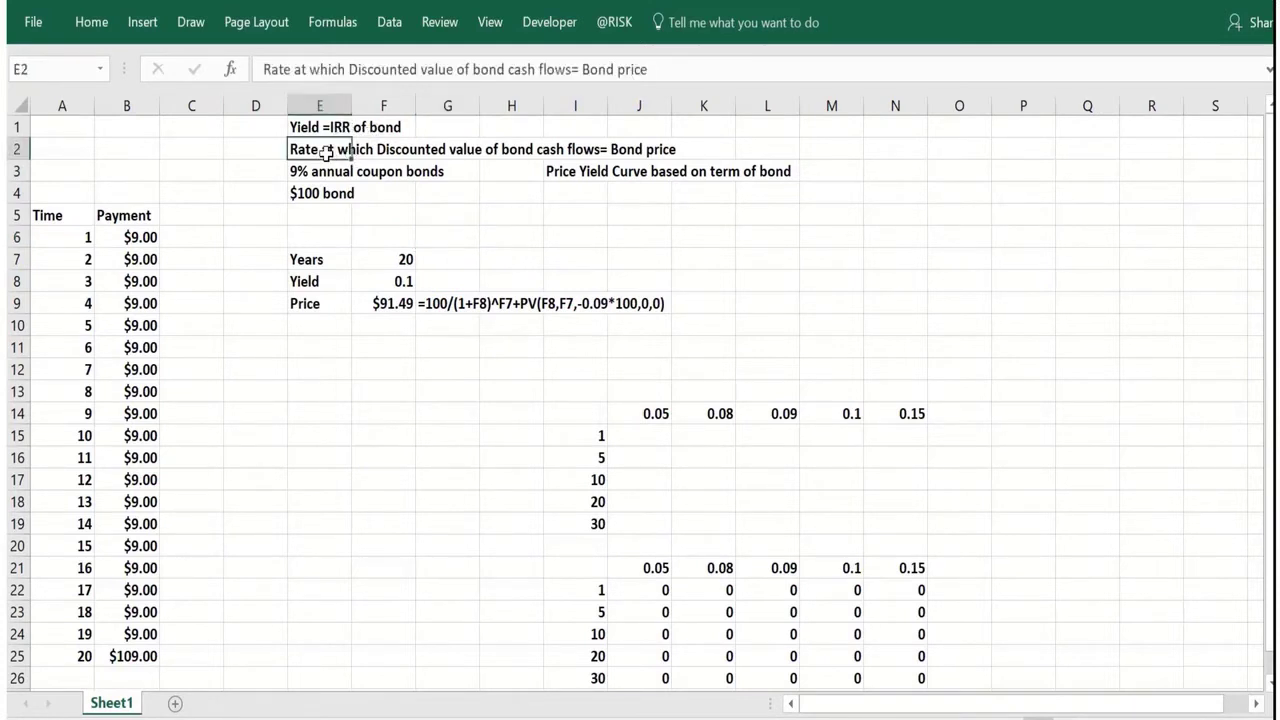
pyautogui.click(458, 155)
pyautogui.click(580, 151)
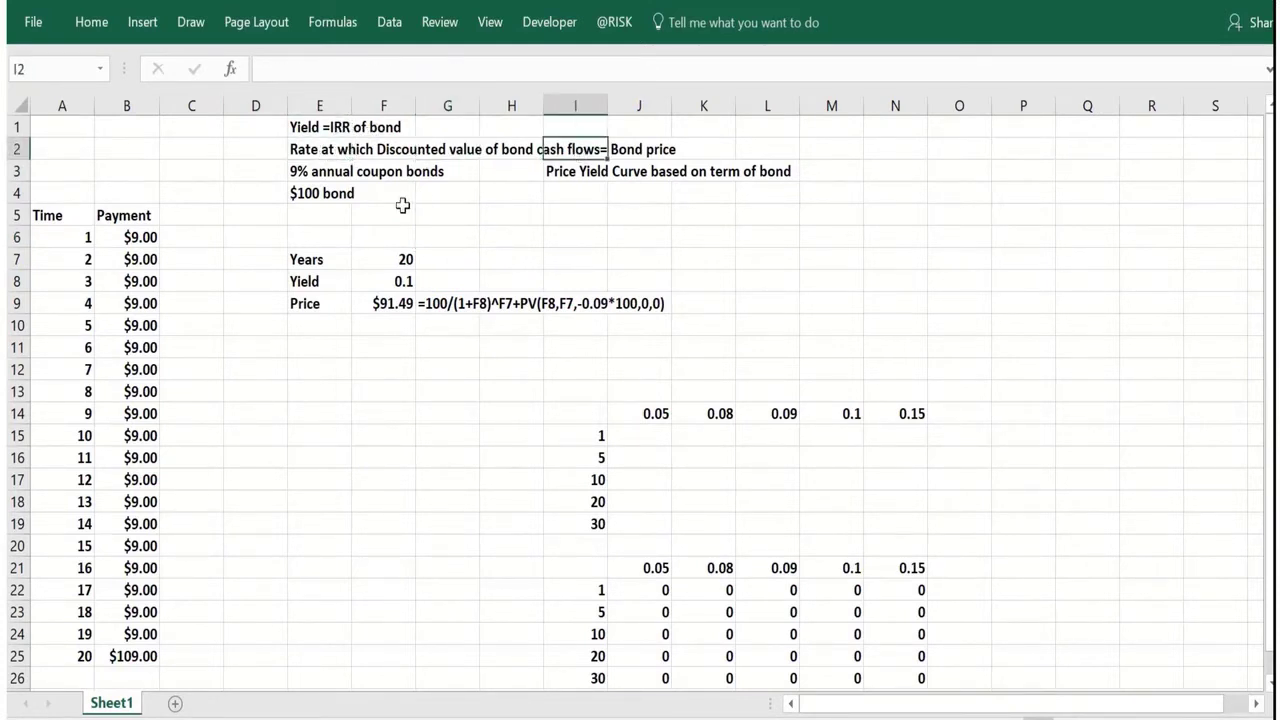
pyautogui.click(348, 191)
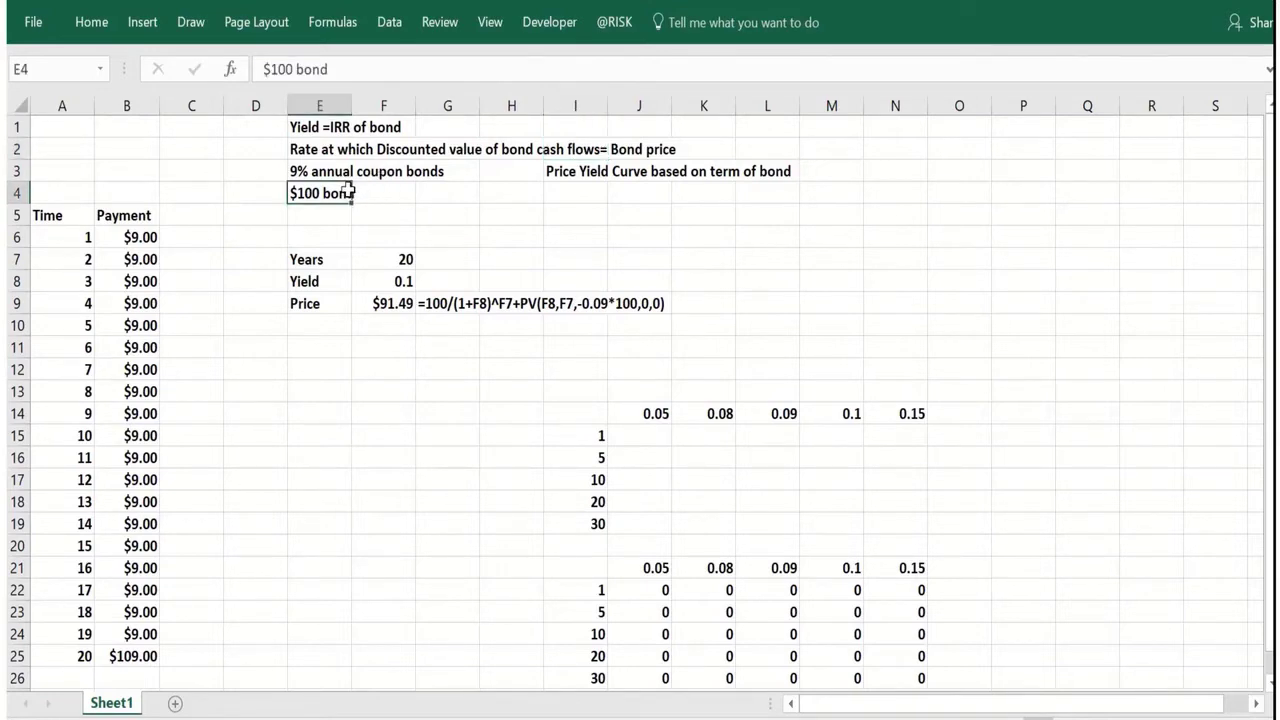
pyautogui.click(340, 172)
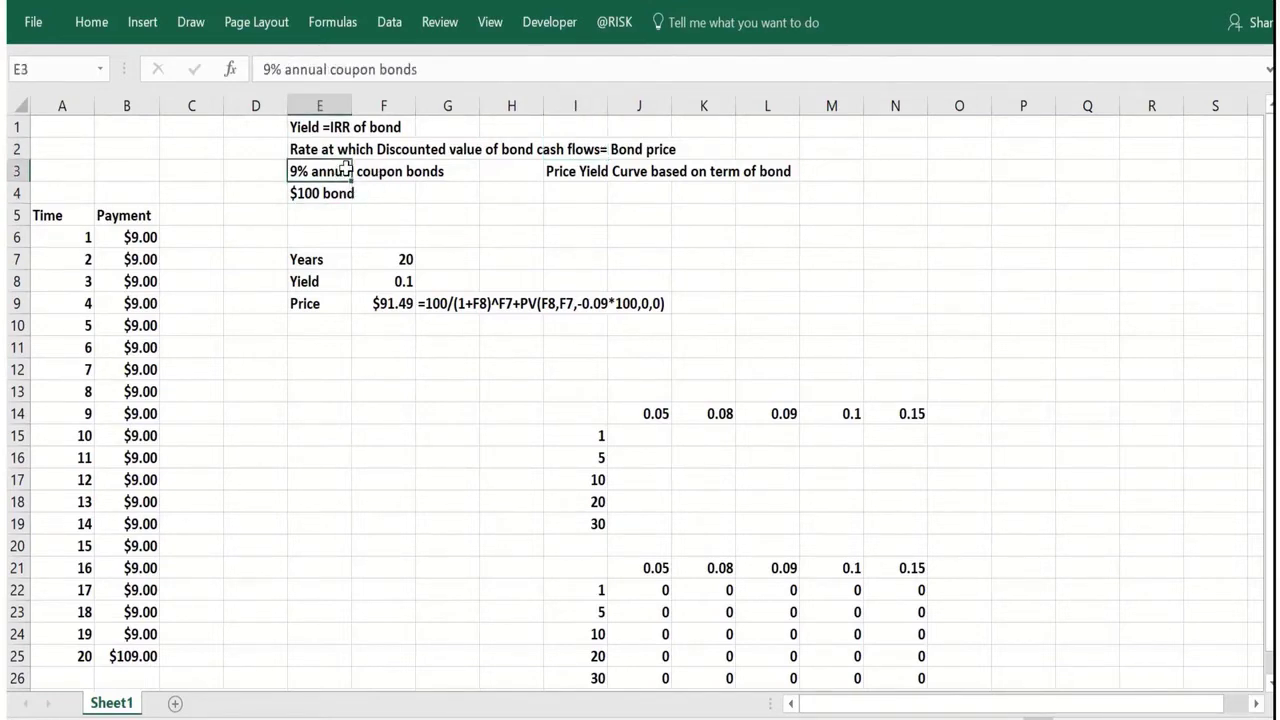
pyautogui.click(388, 172)
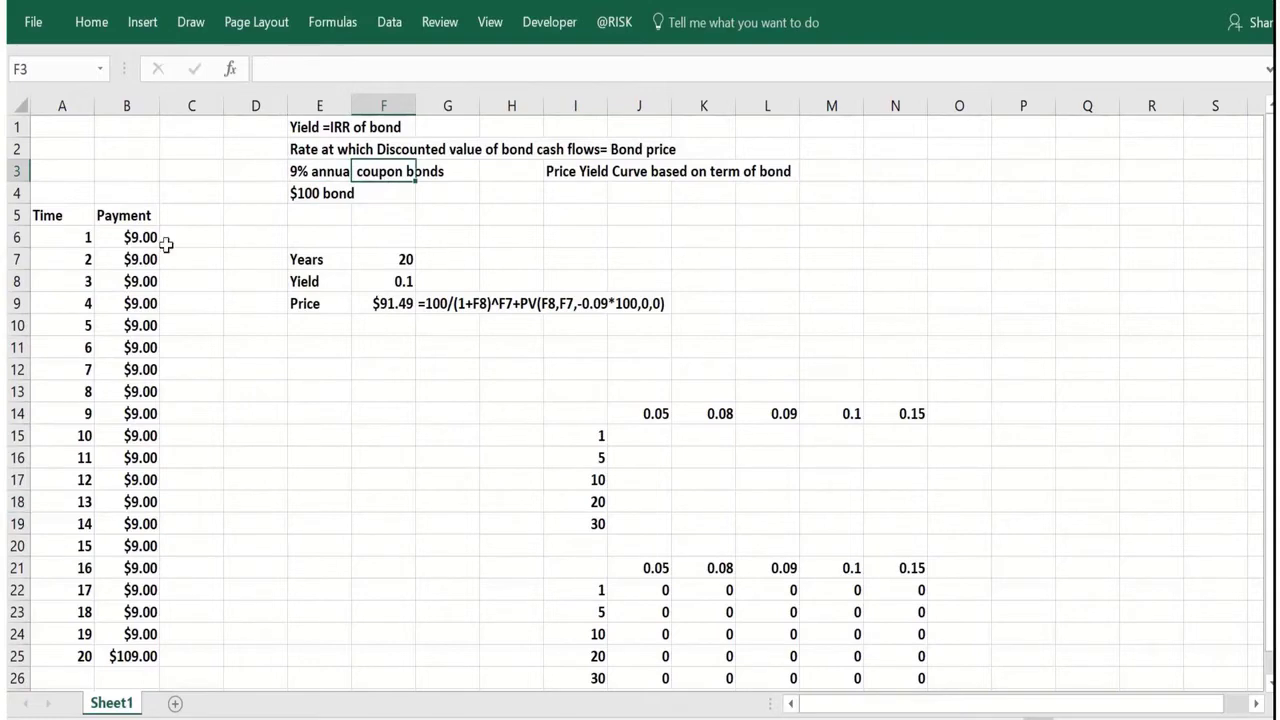
pyautogui.click(116, 240)
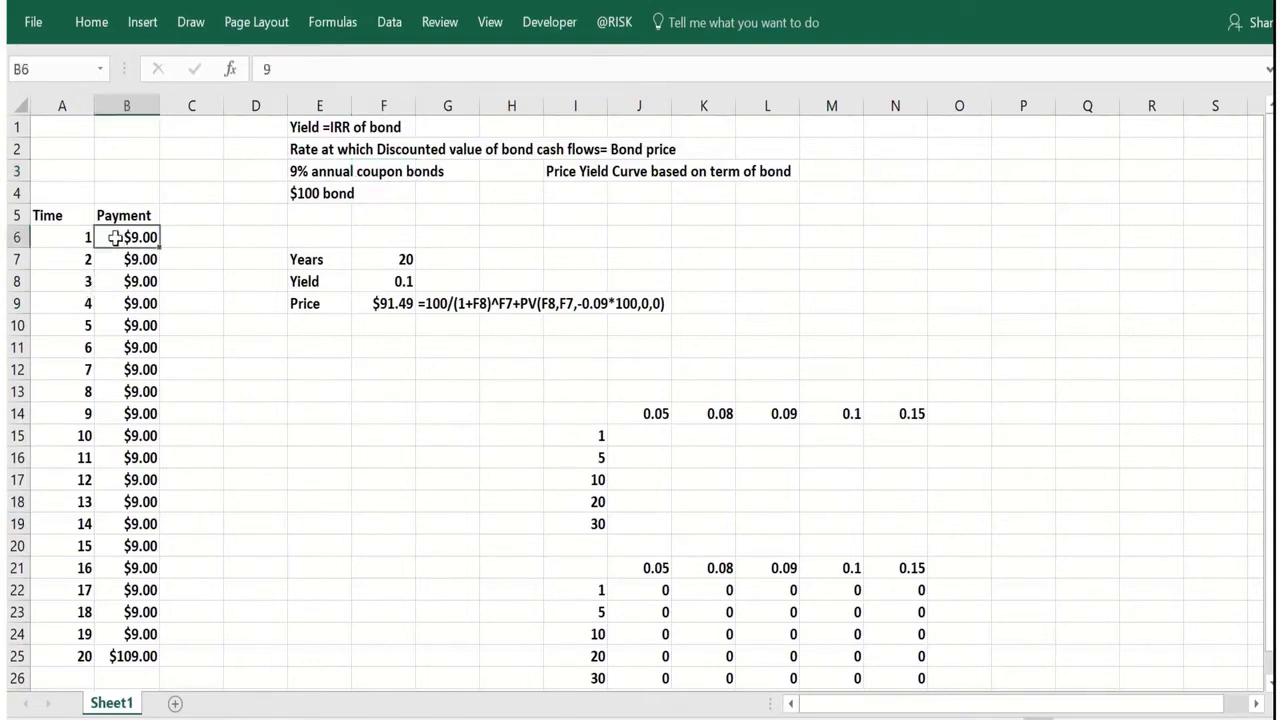
pyautogui.click(116, 638)
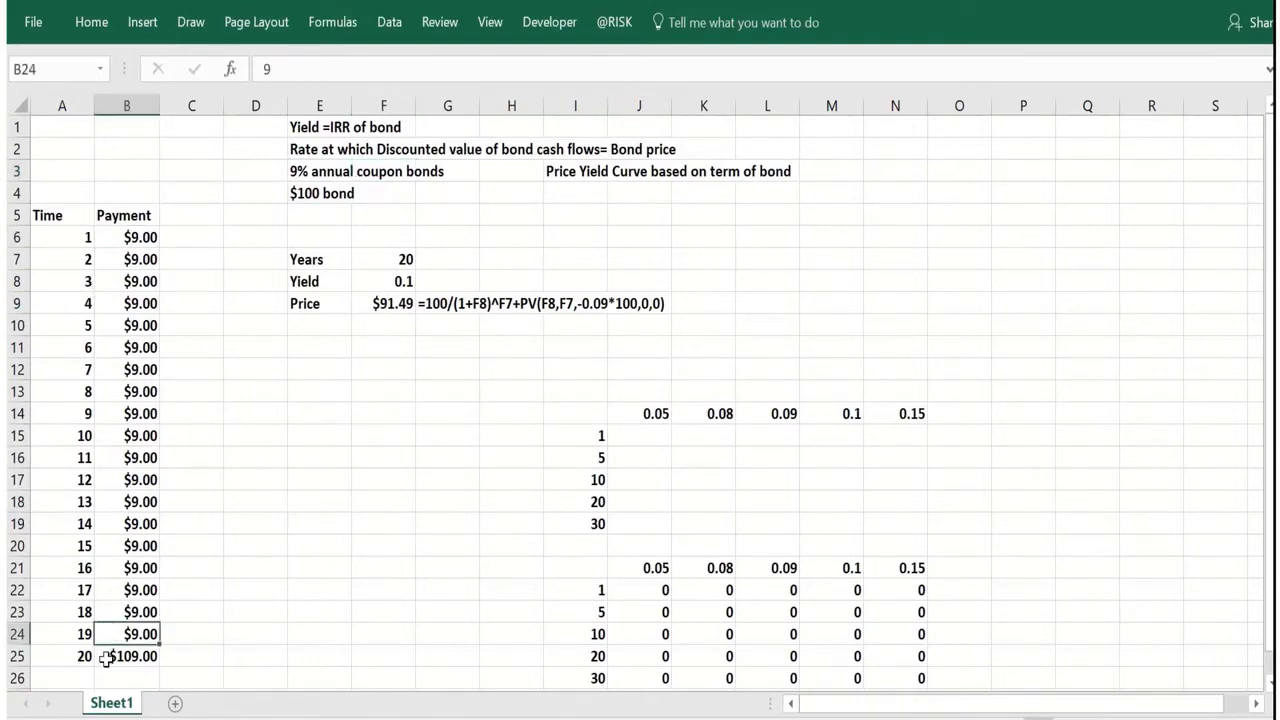
pyautogui.click(105, 657)
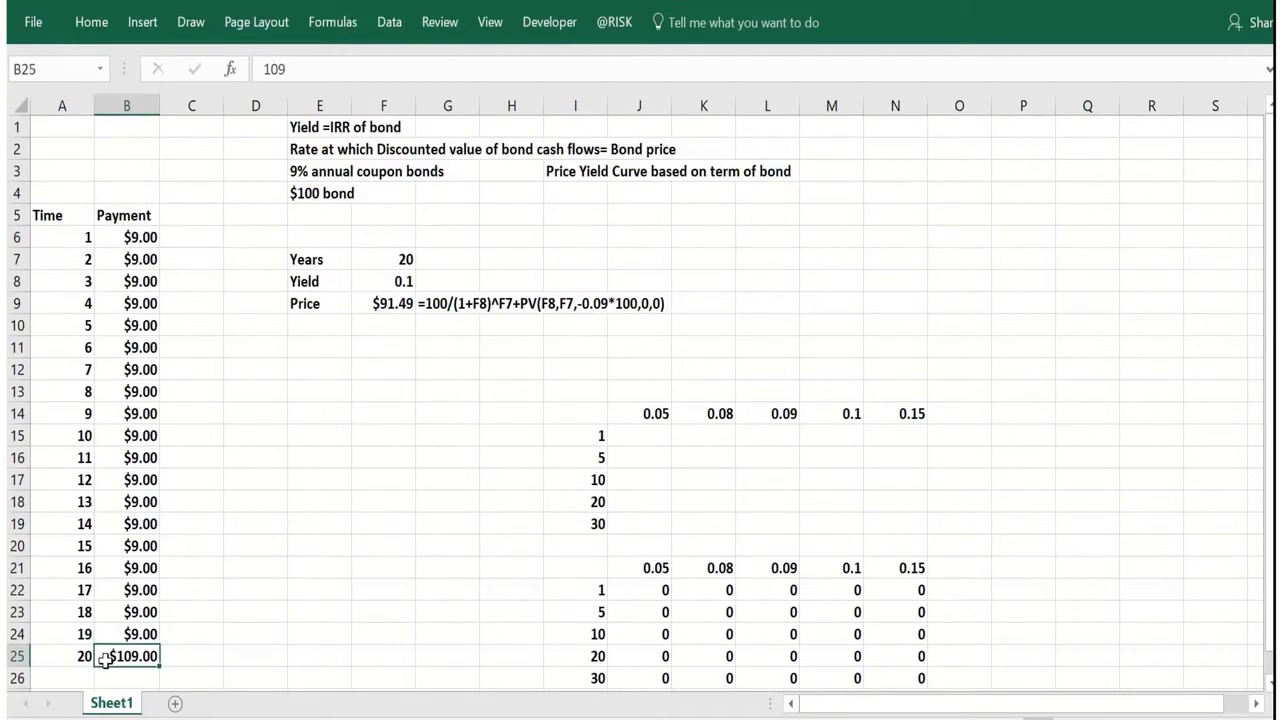
pyautogui.click(376, 196)
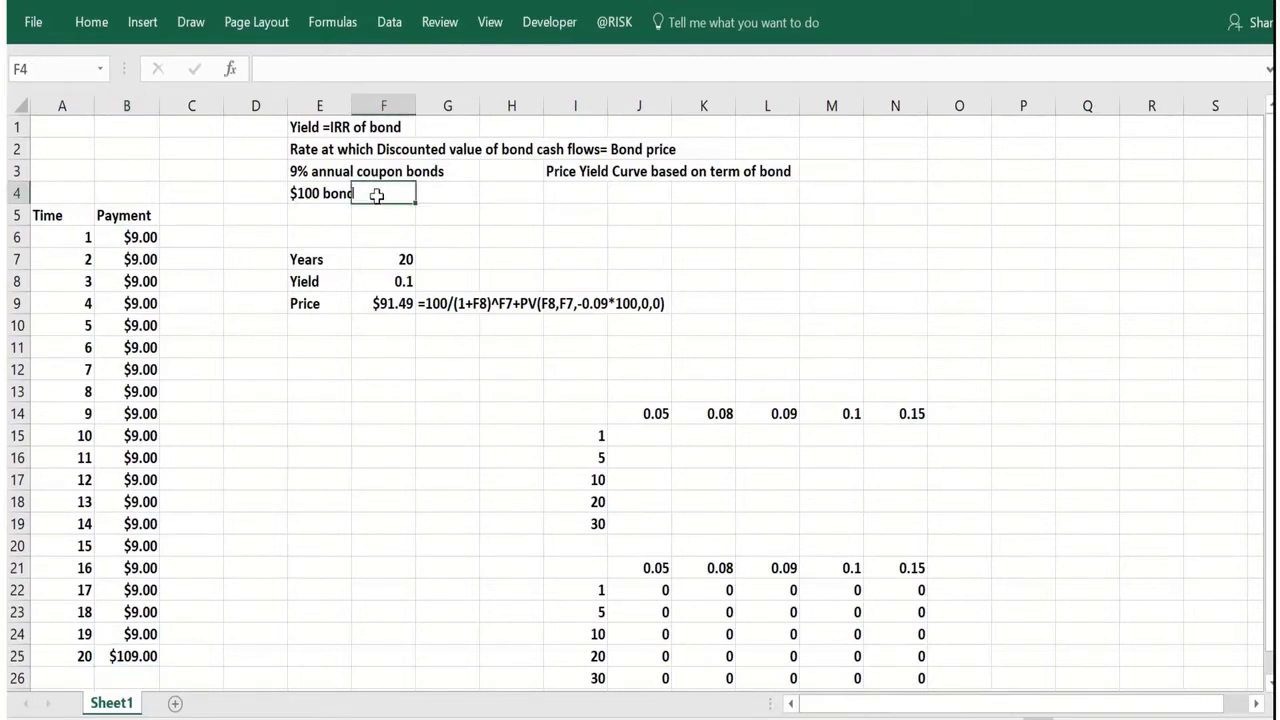
# - Examine the Years, Yield and Price cells of the bond in F7:F9
pyautogui.click(376, 286)
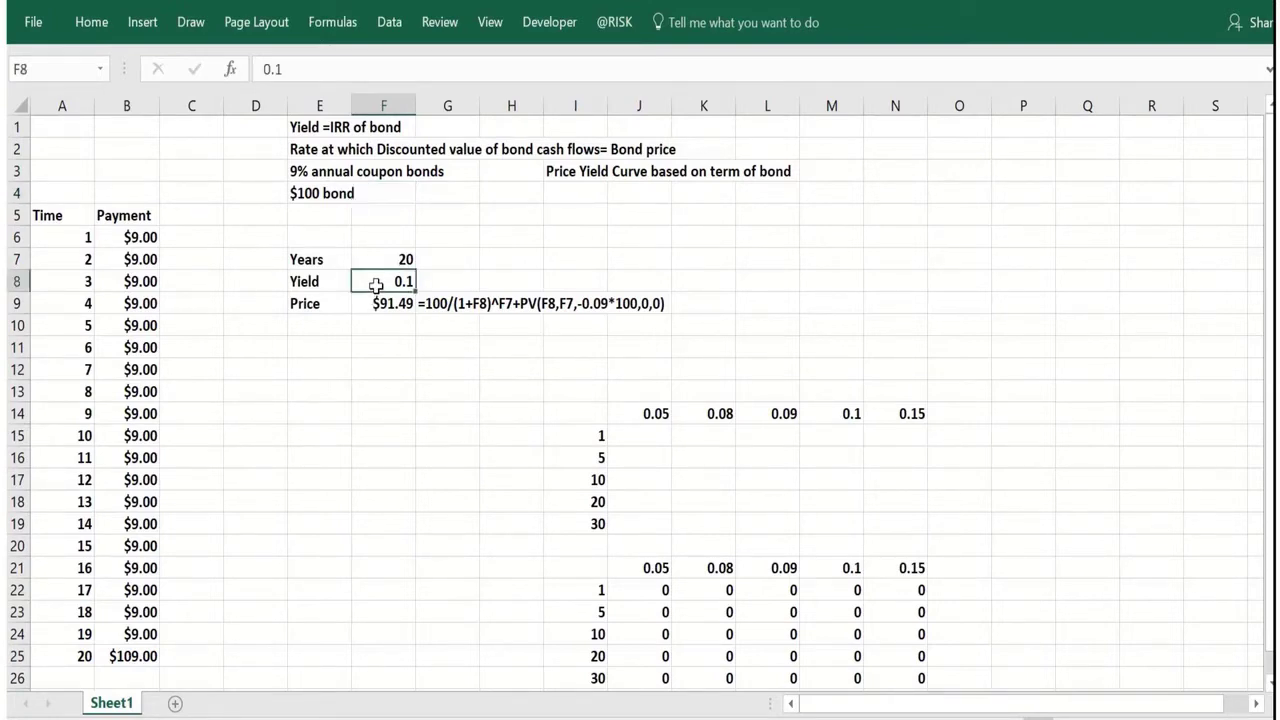
pyautogui.click(380, 259)
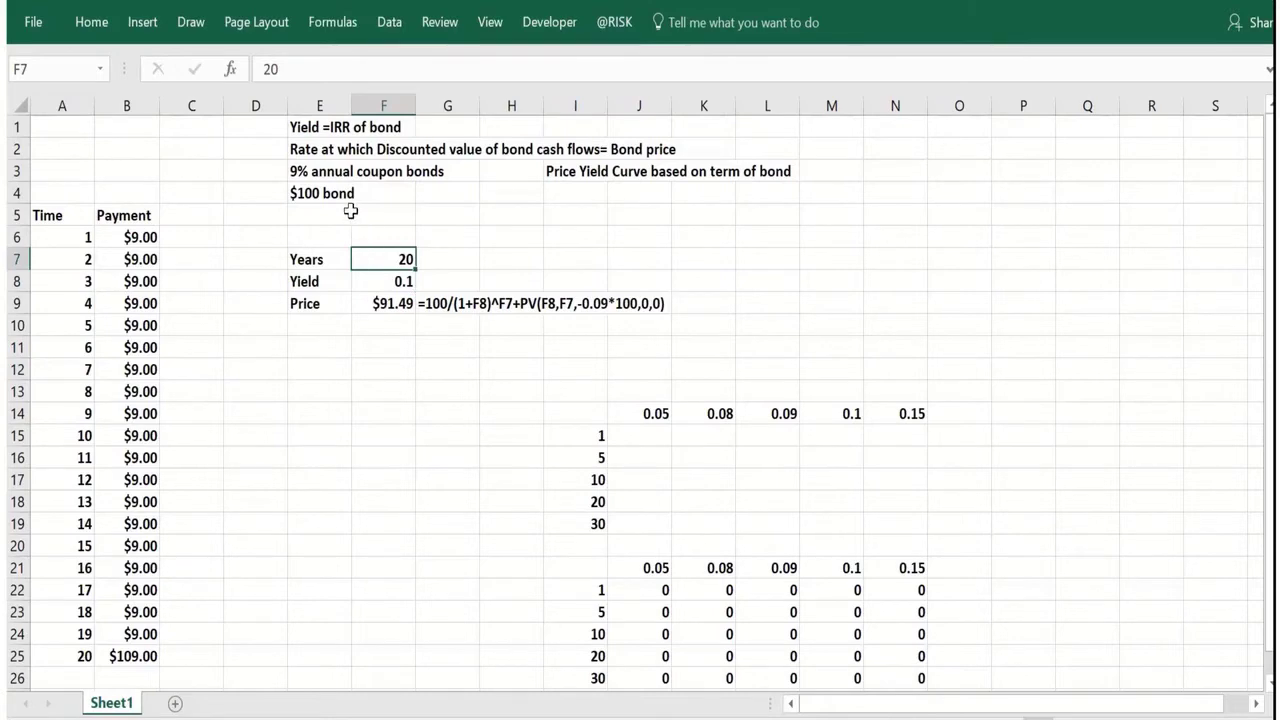
pyautogui.click(379, 304)
pyautogui.click(381, 281)
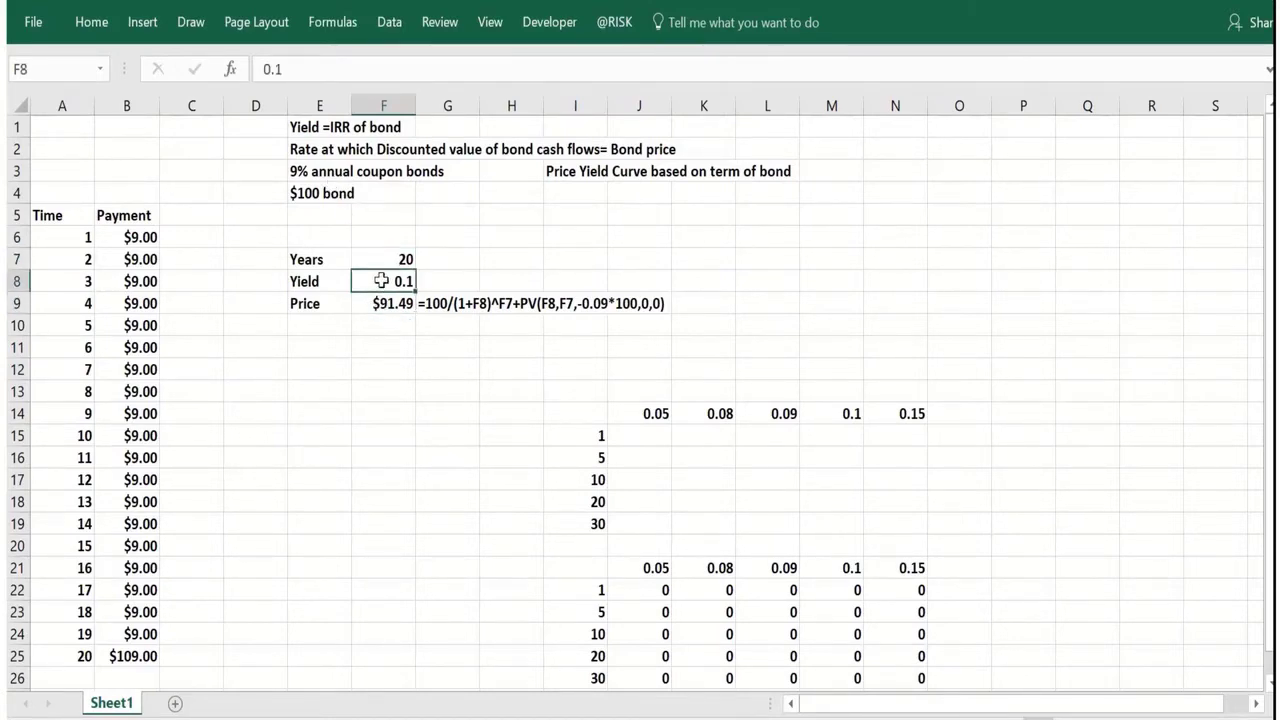
pyautogui.click(377, 301)
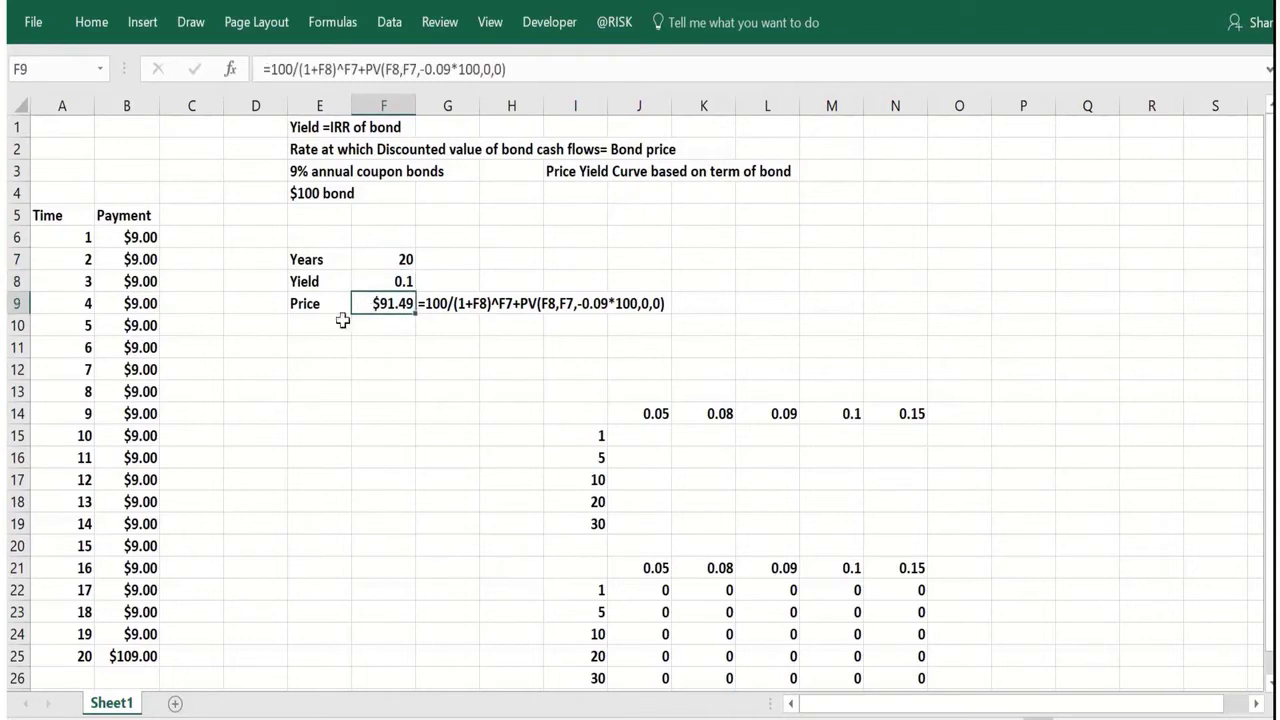
pyautogui.click(436, 319)
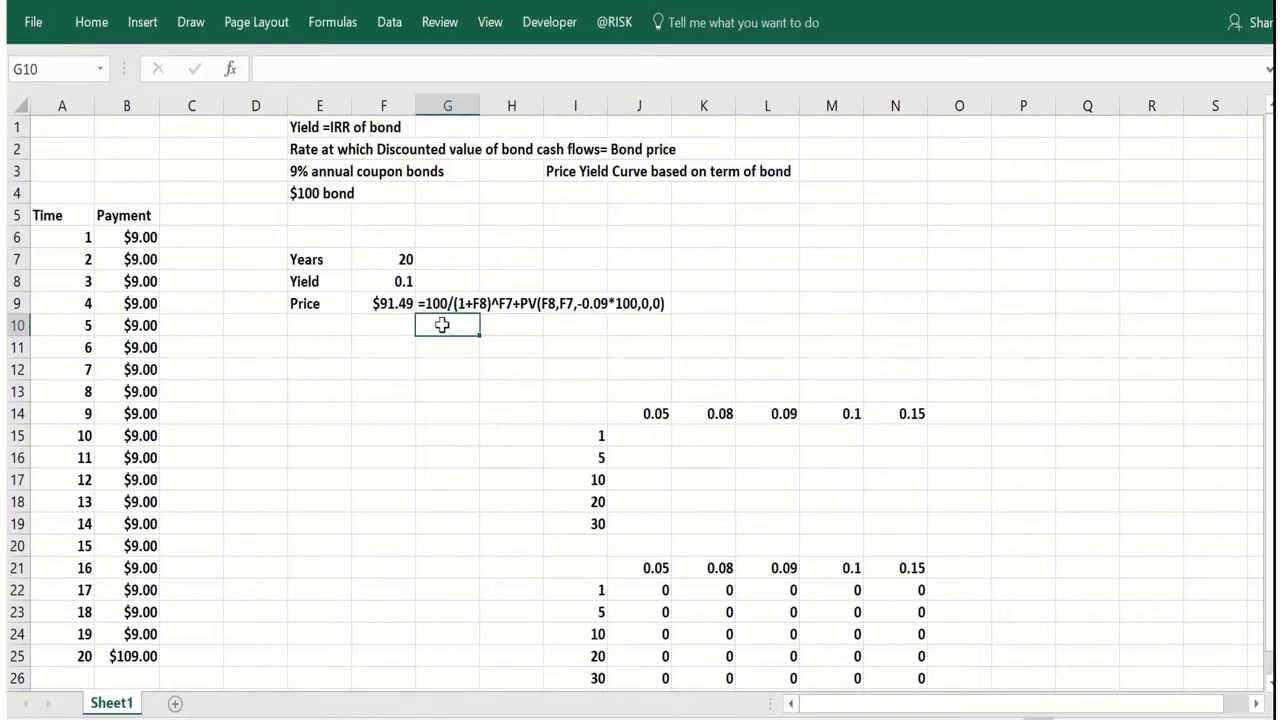
pyautogui.click(380, 256)
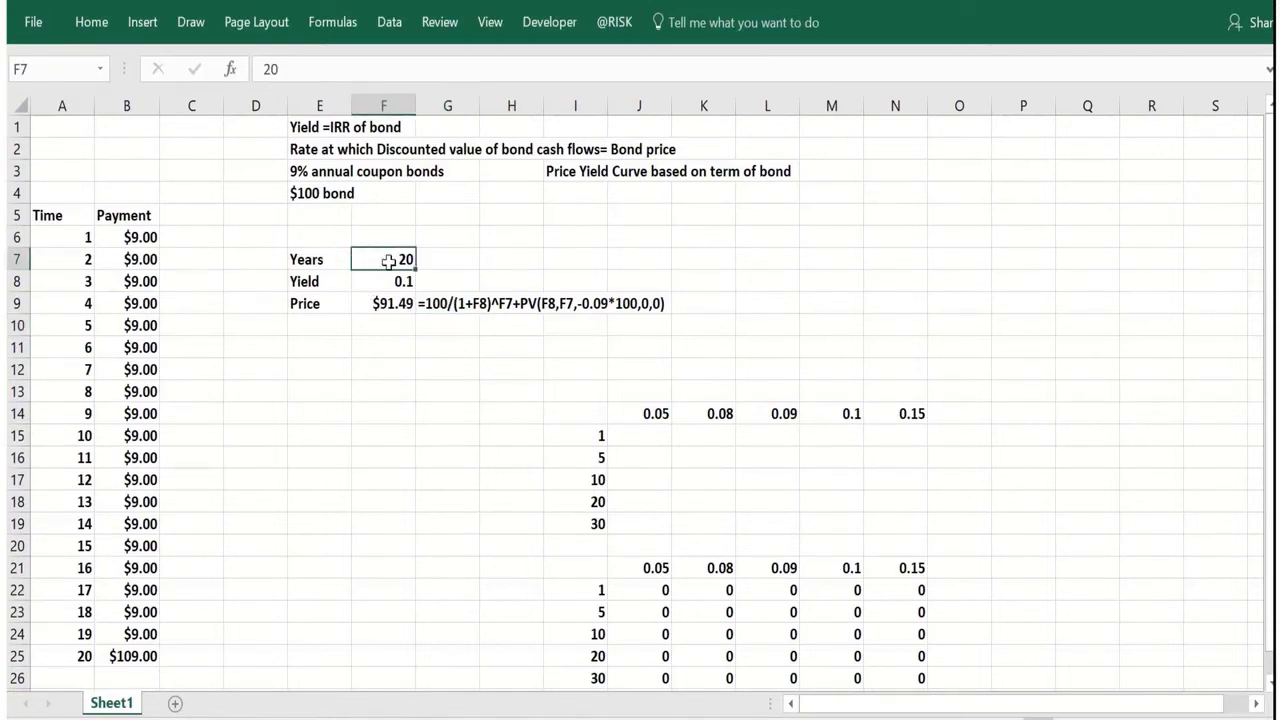
pyautogui.click(379, 286)
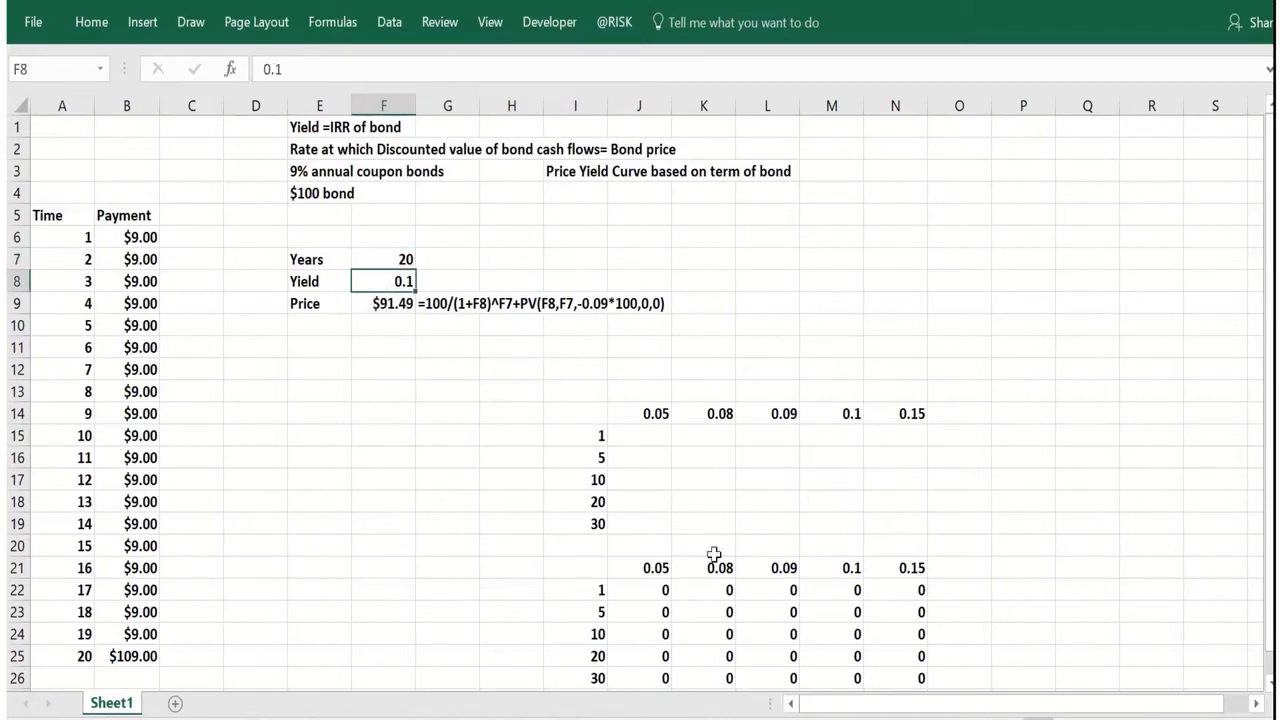
# - Examine the bond terms in I15:I19, the empty corner cell I14, and the linked copy of the table starting at J22
pyautogui.click(581, 440)
pyautogui.click(577, 460)
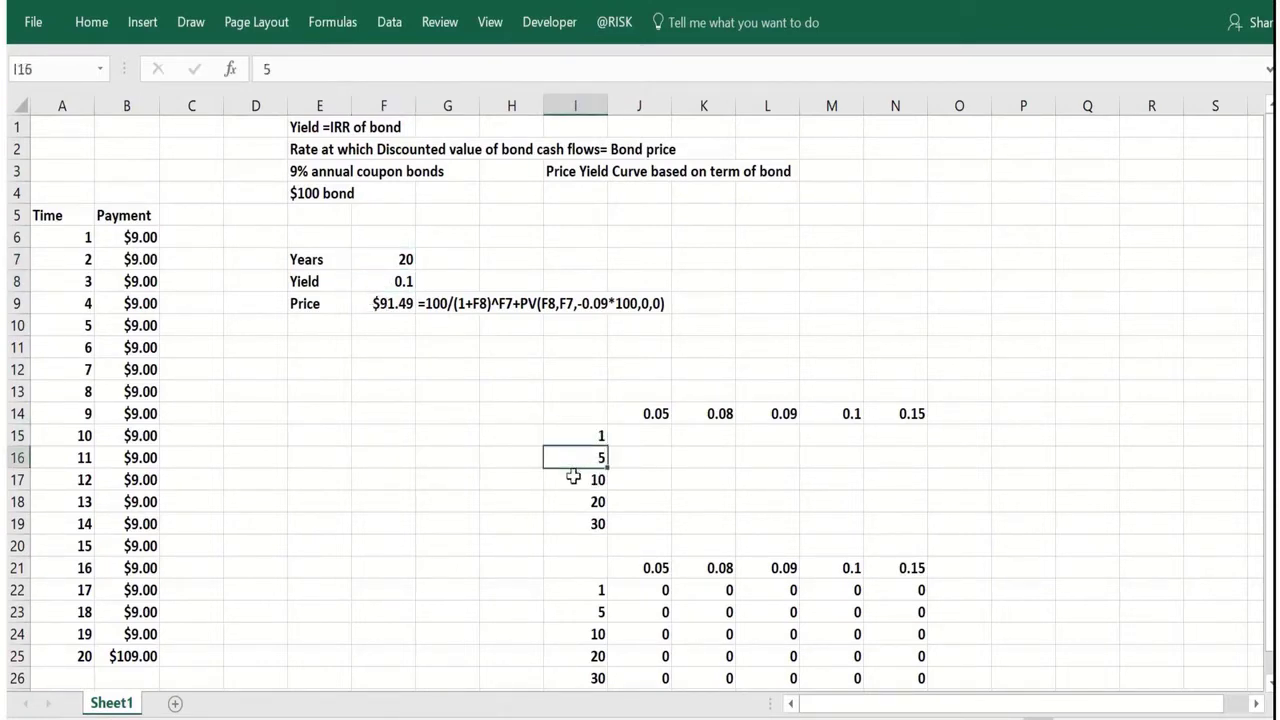
pyautogui.click(576, 478)
pyautogui.click(572, 526)
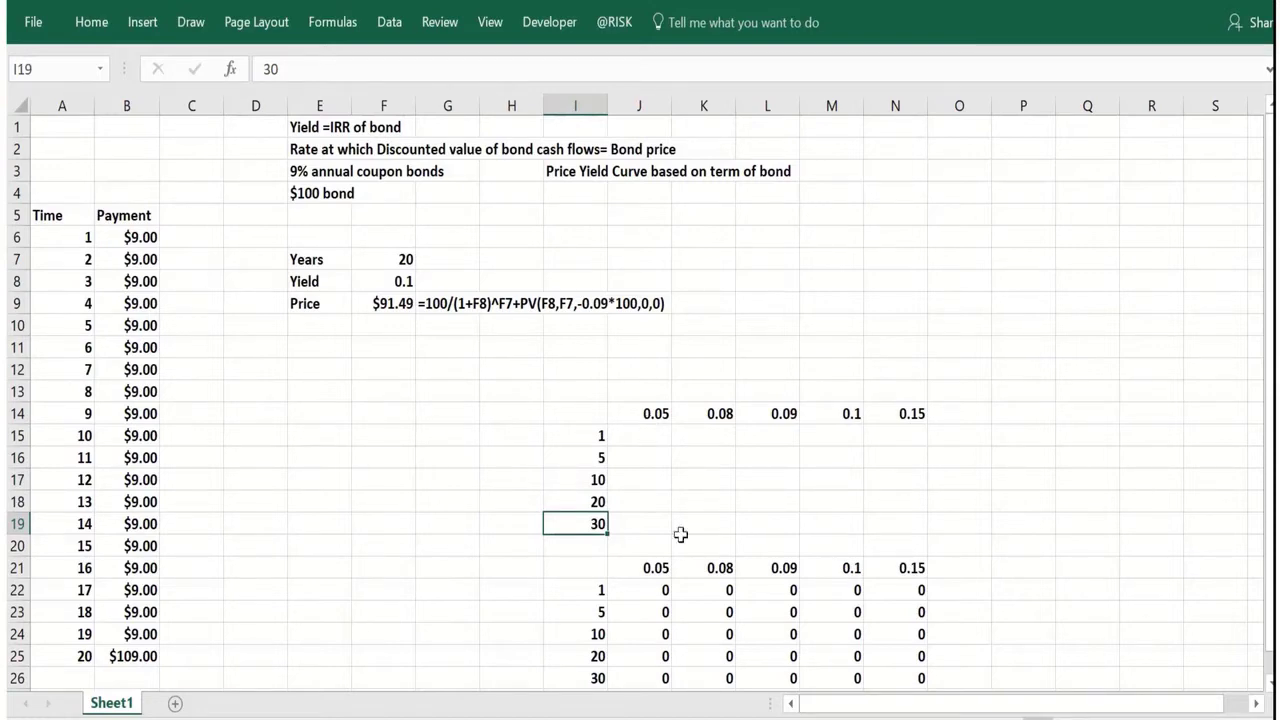
pyautogui.click(632, 598)
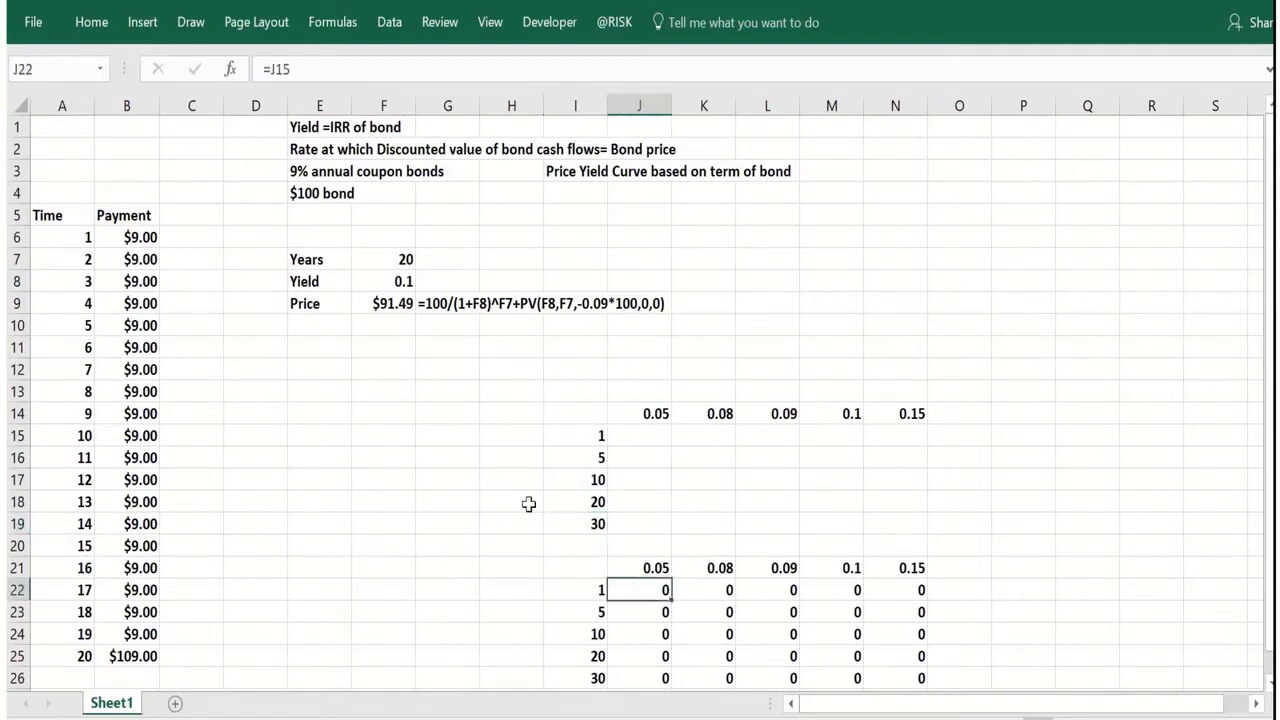
pyautogui.click(574, 415)
pyautogui.click(643, 590)
# - Inspect the price formula in F9 and the Years and Yield cells it refers to
pyautogui.click(381, 259)
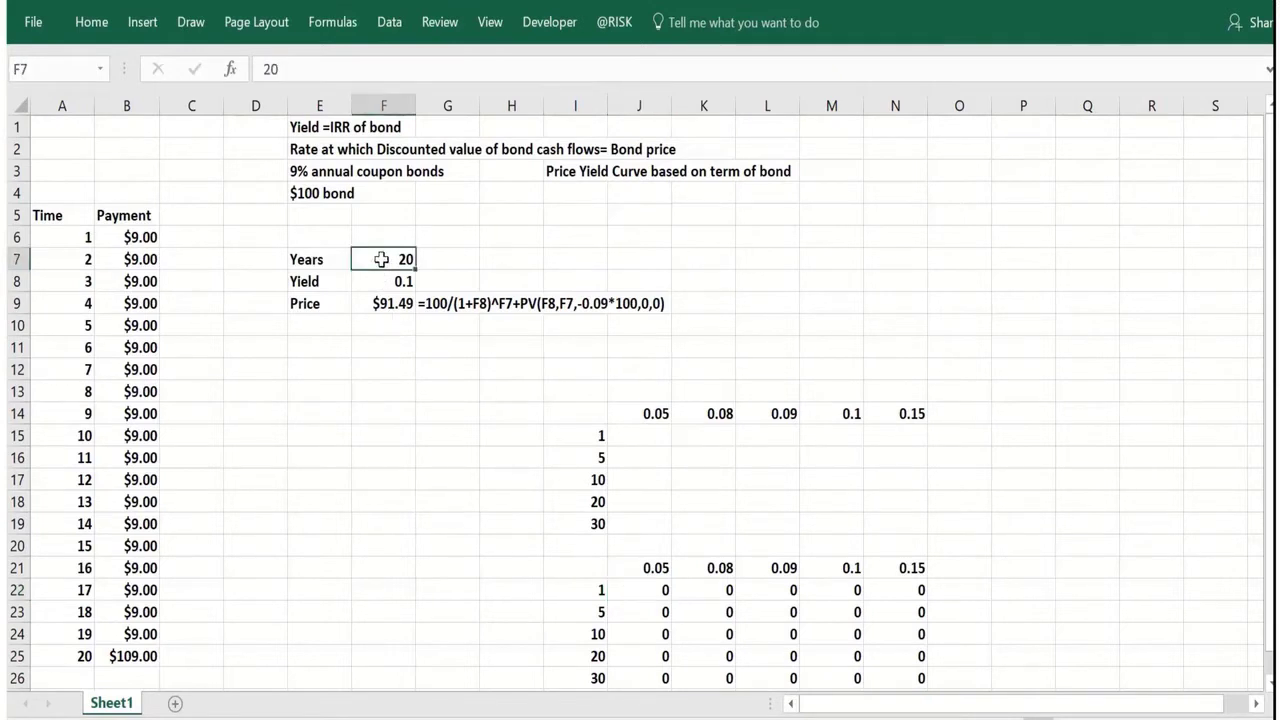
pyautogui.click(376, 281)
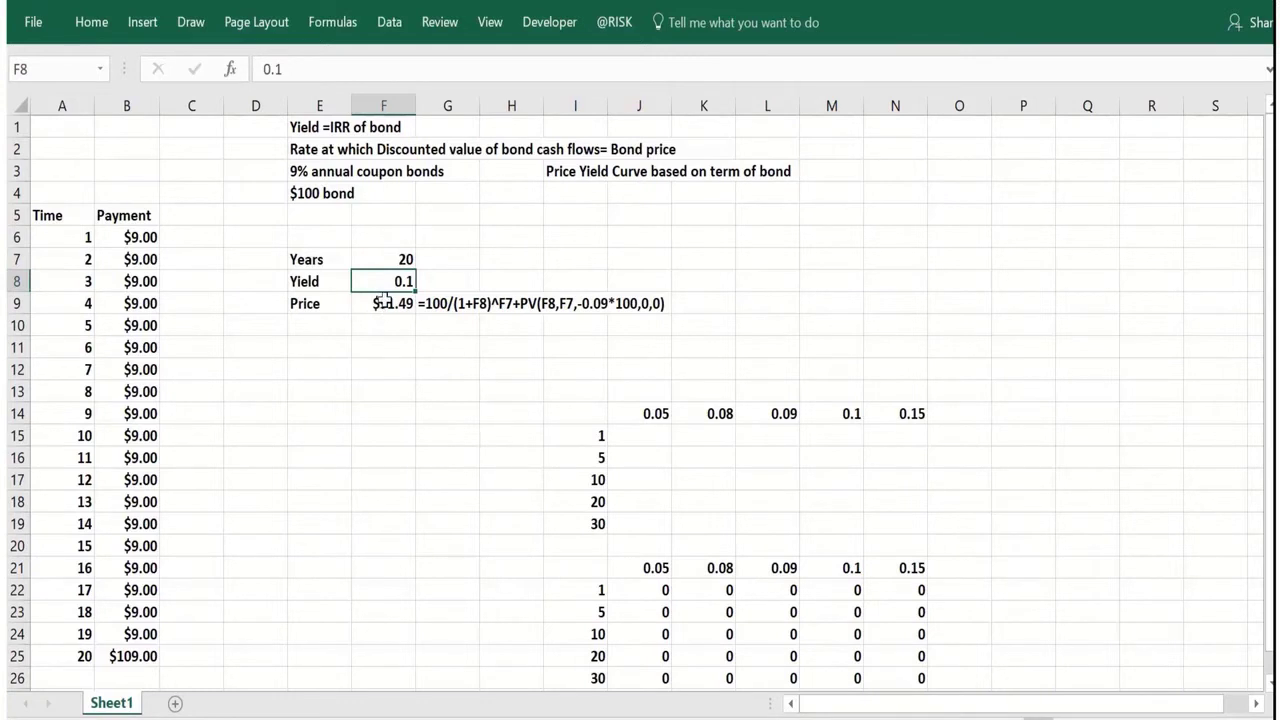
pyautogui.click(384, 300)
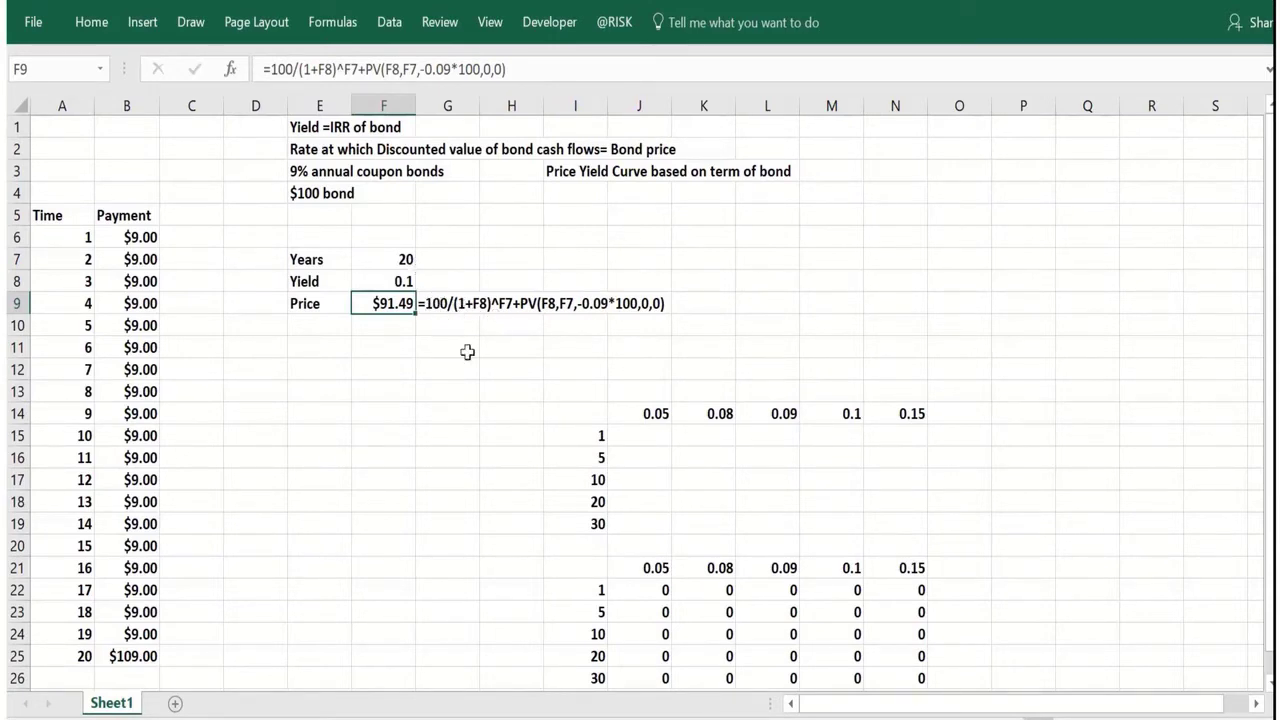
pyautogui.doubleClick(392, 308)
pyautogui.press('Escape')
pyautogui.click(380, 322)
pyautogui.click(380, 306)
pyautogui.click(377, 327)
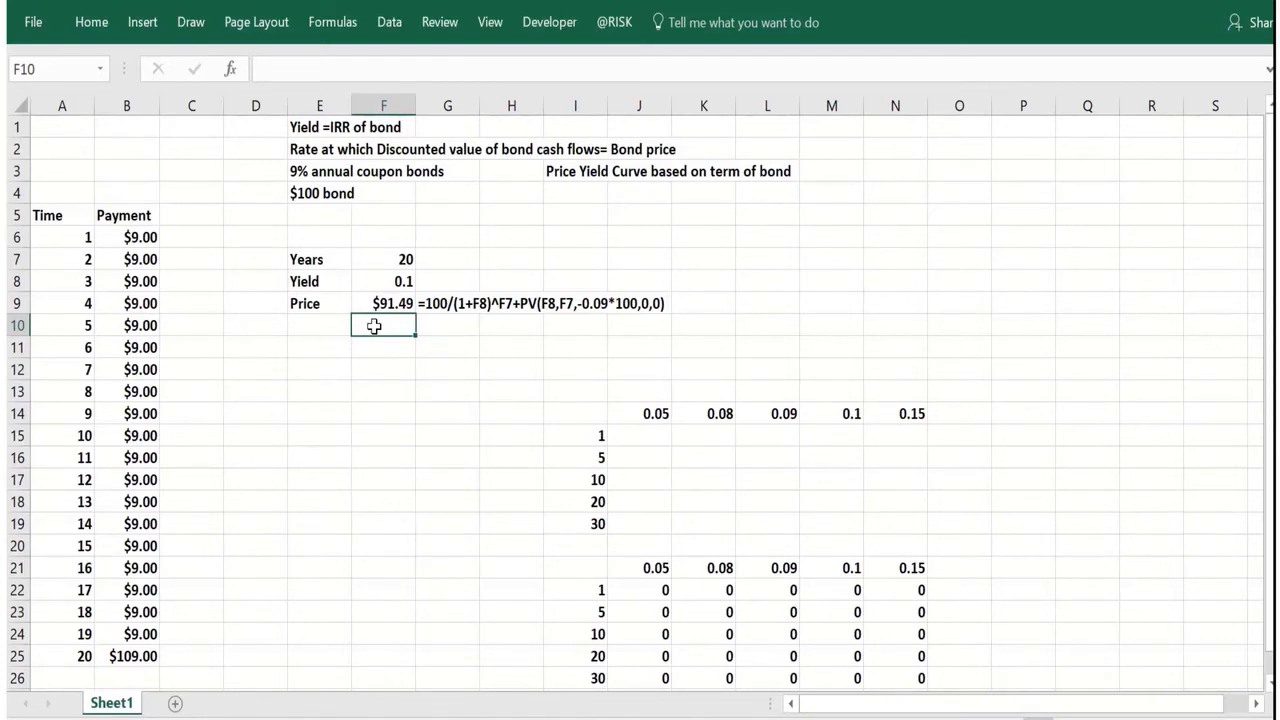
# - Link the corner cell I14 of the upper table to the bond price with =F9
pyautogui.click(582, 414)
pyautogui.write('=')
pyautogui.click(388, 303)
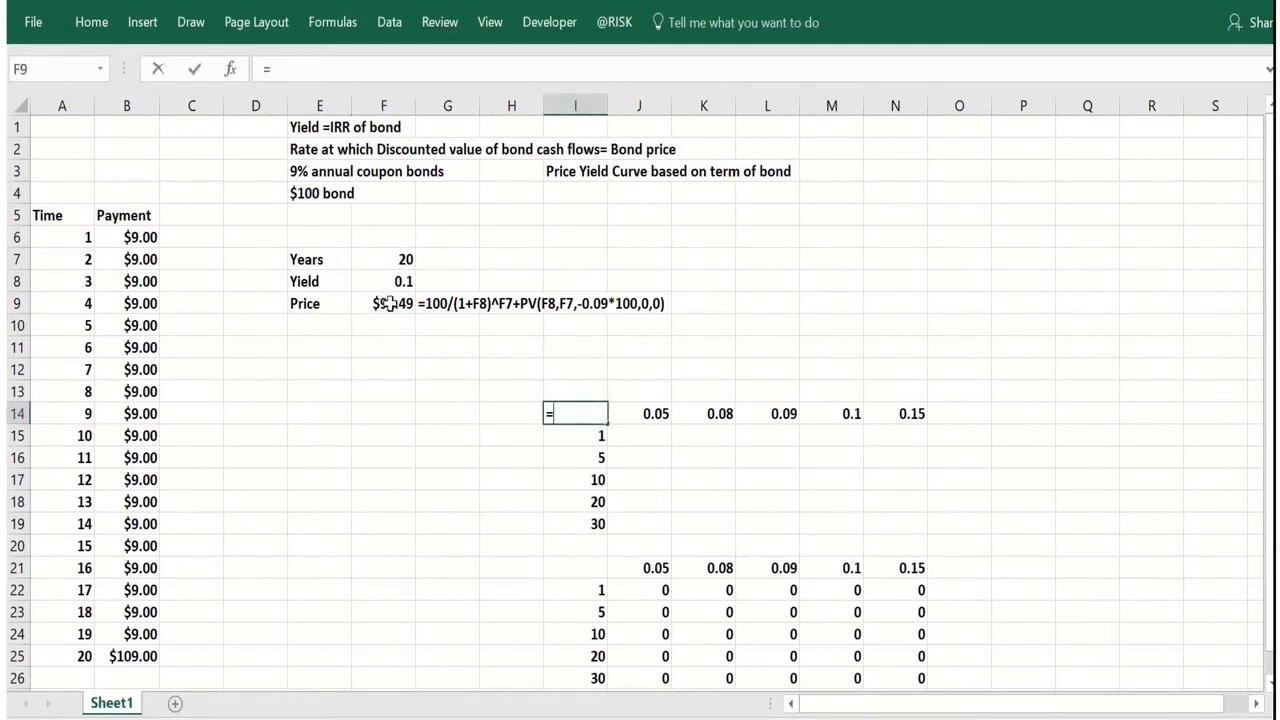
pyautogui.press('Return')
pyautogui.click(551, 410)
pyautogui.write('=')
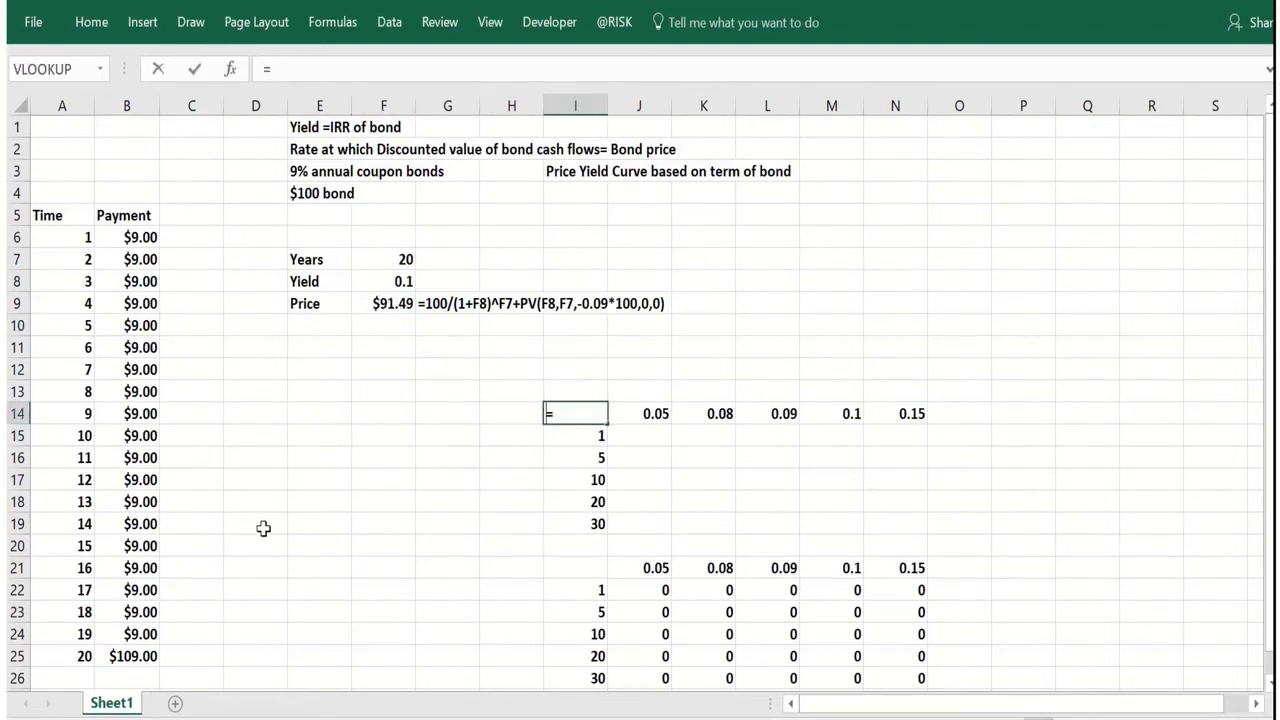
pyautogui.click(377, 304)
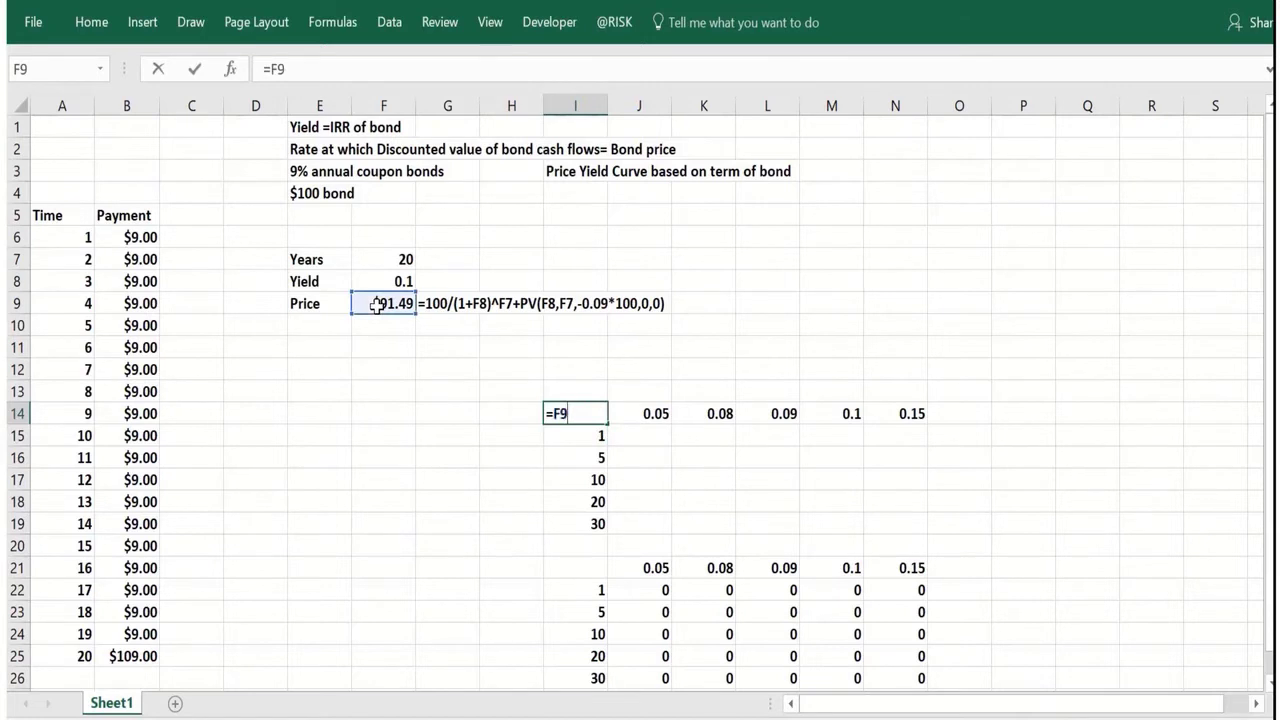
pyautogui.press('Return')
# - Create a two-way what-if data table over I14:N19 with row input cell $F$8 and column input cell F7
pyautogui.moveTo(615, 418); pyautogui.dragTo(903, 523)
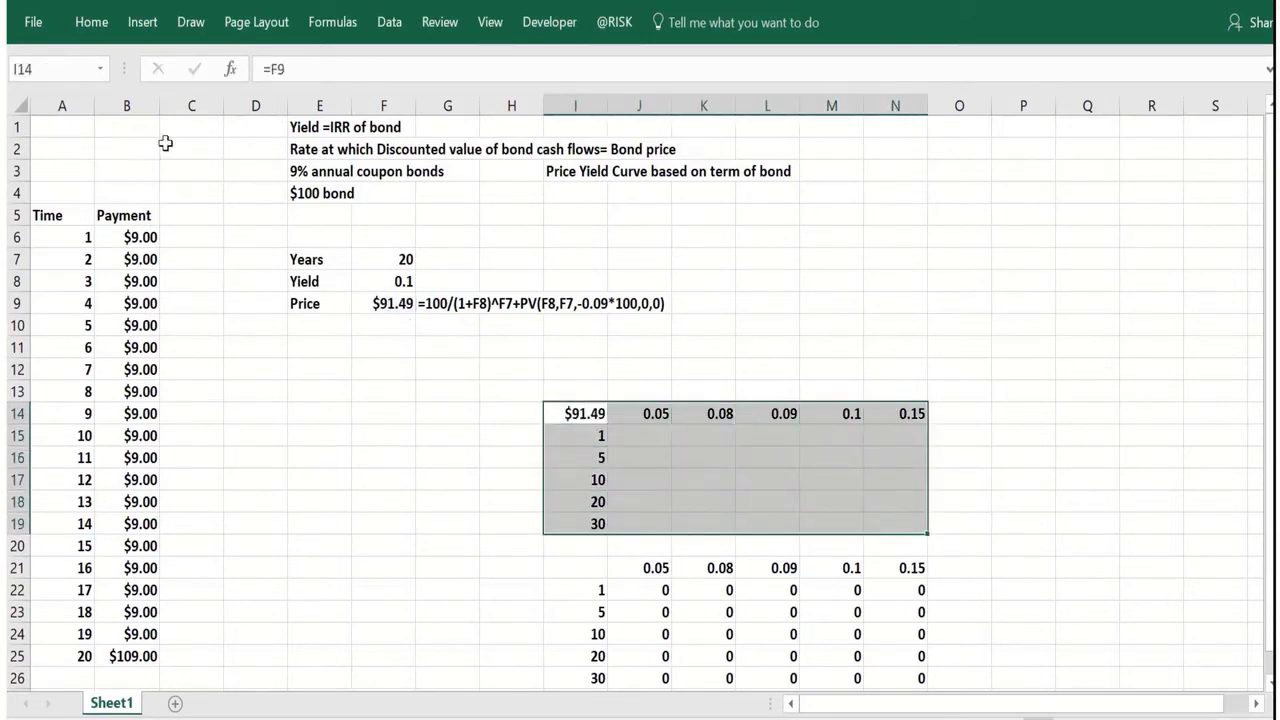
pyautogui.click(389, 22)
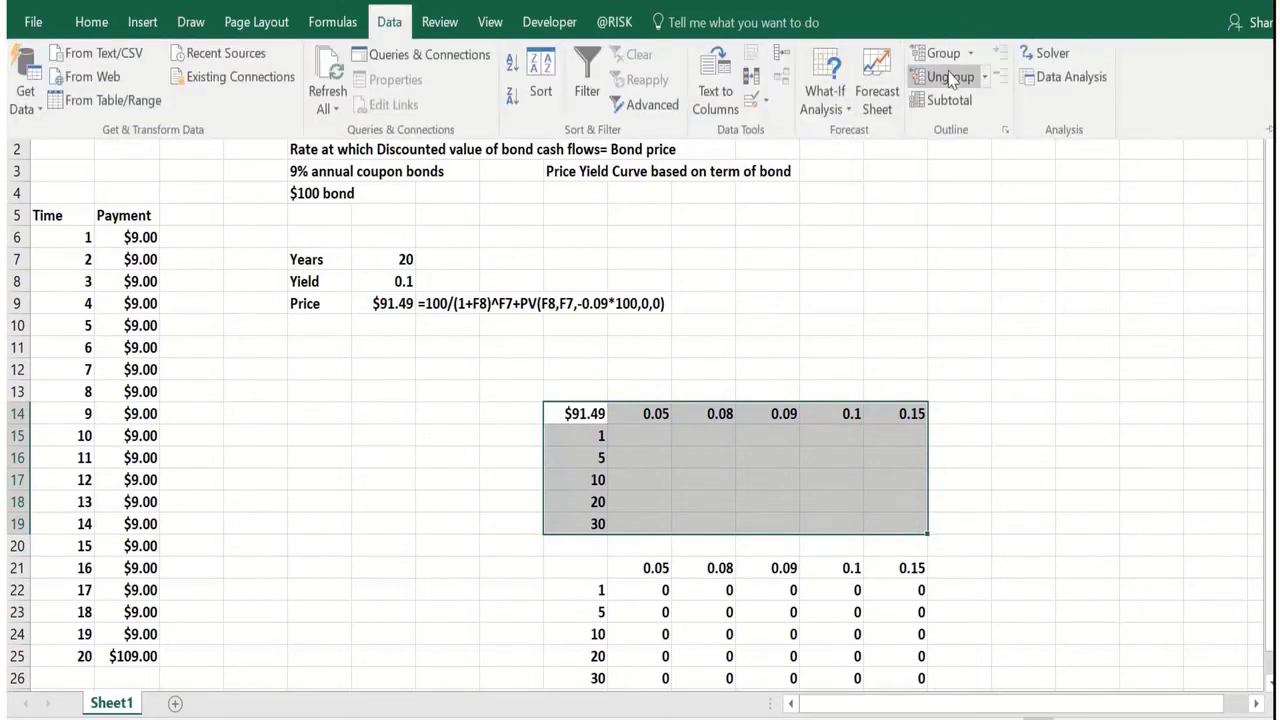
pyautogui.click(846, 106)
pyautogui.click(862, 190)
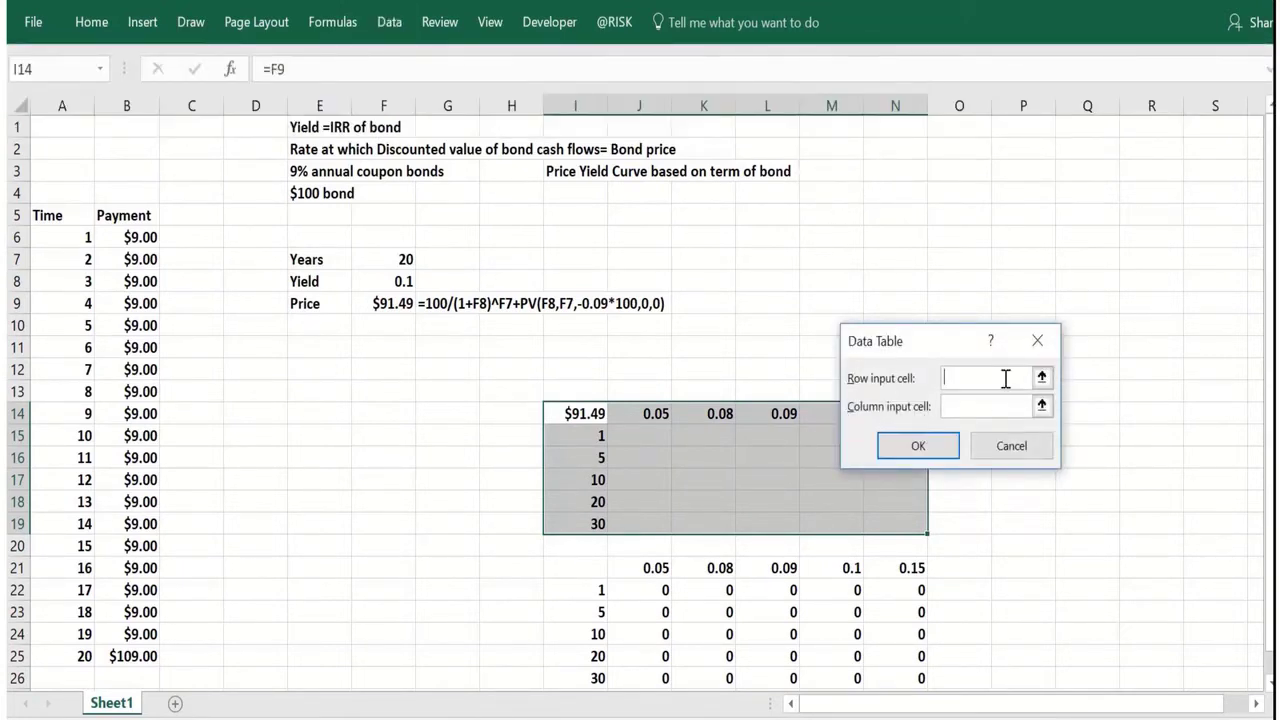
pyautogui.click(403, 281)
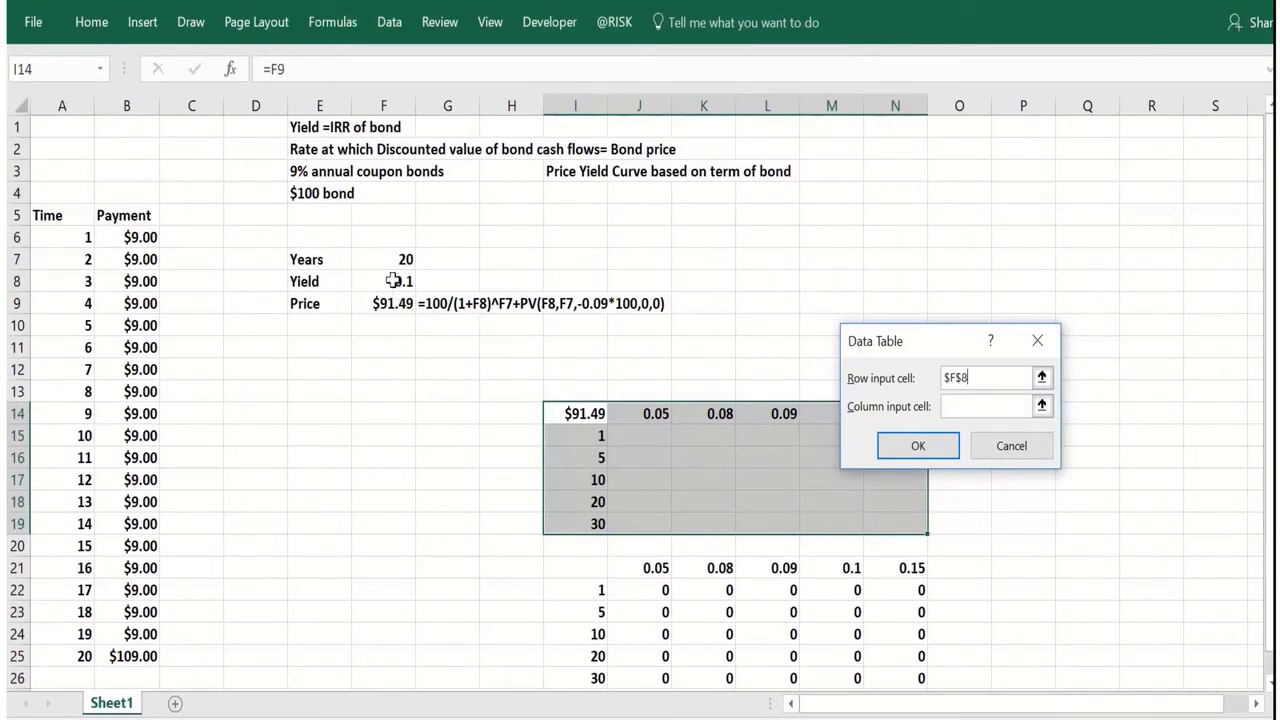
pyautogui.click(960, 407)
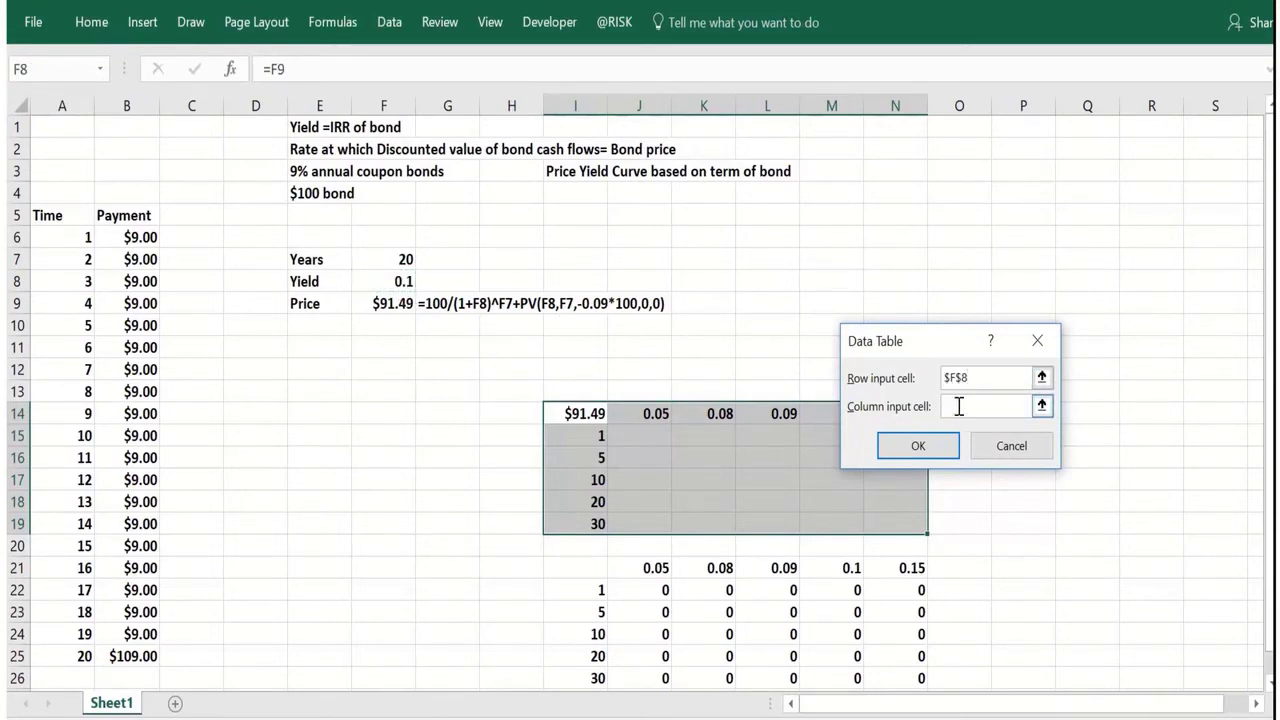
pyautogui.click(372, 260)
pyautogui.click(914, 447)
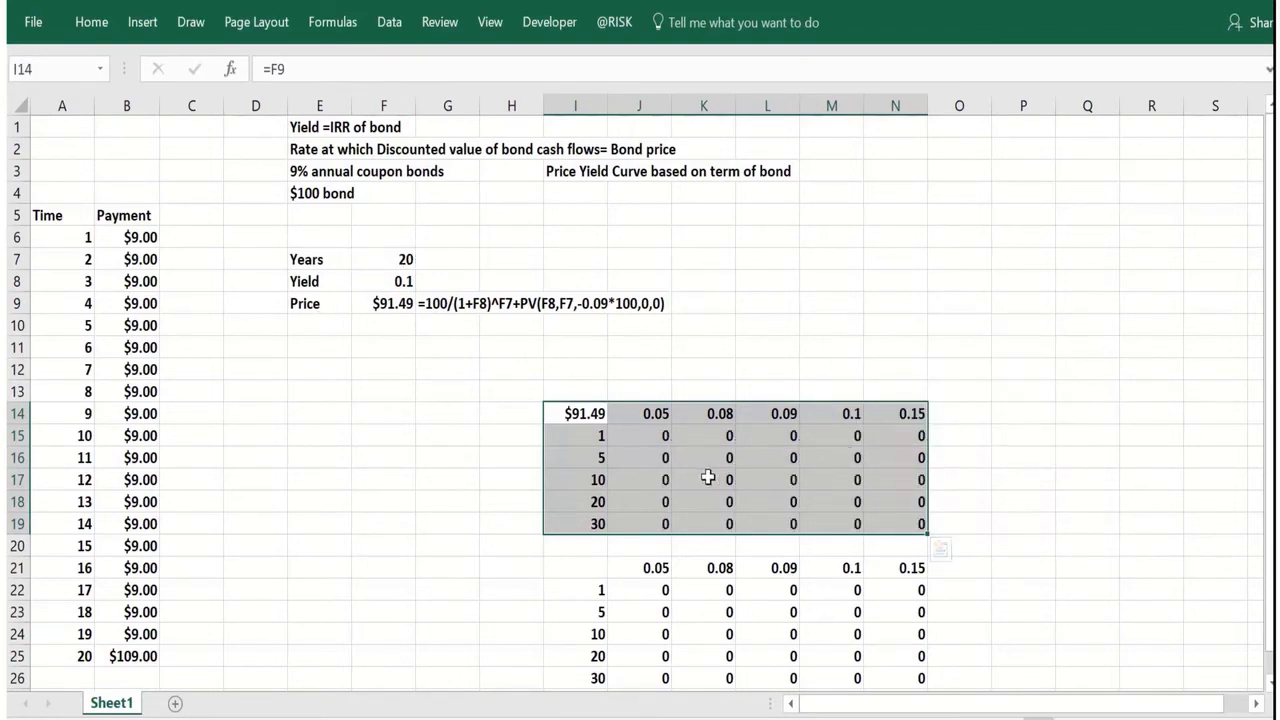
# - Format the data table prices in J15:N19 as Currency with two decimal places and the $ symbol
pyautogui.click(662, 479)
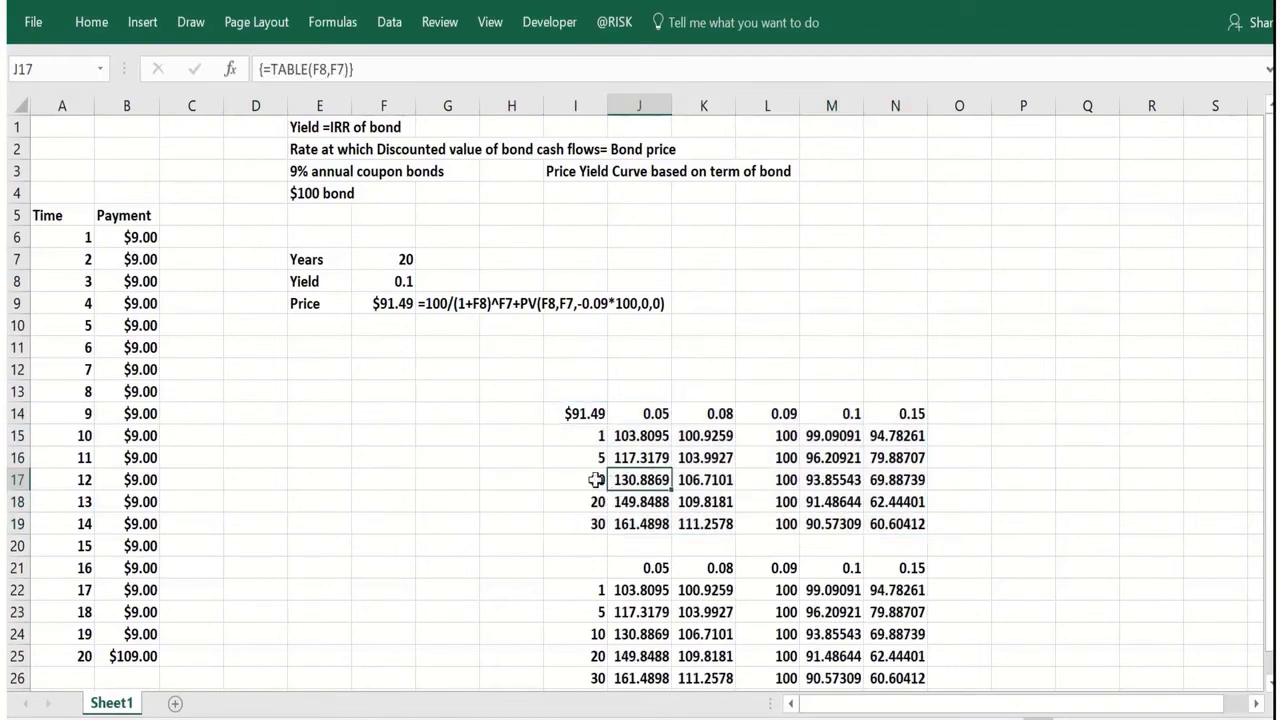
pyautogui.moveTo(634, 434); pyautogui.dragTo(893, 522)
pyautogui.hotkey('ctrl', '1')
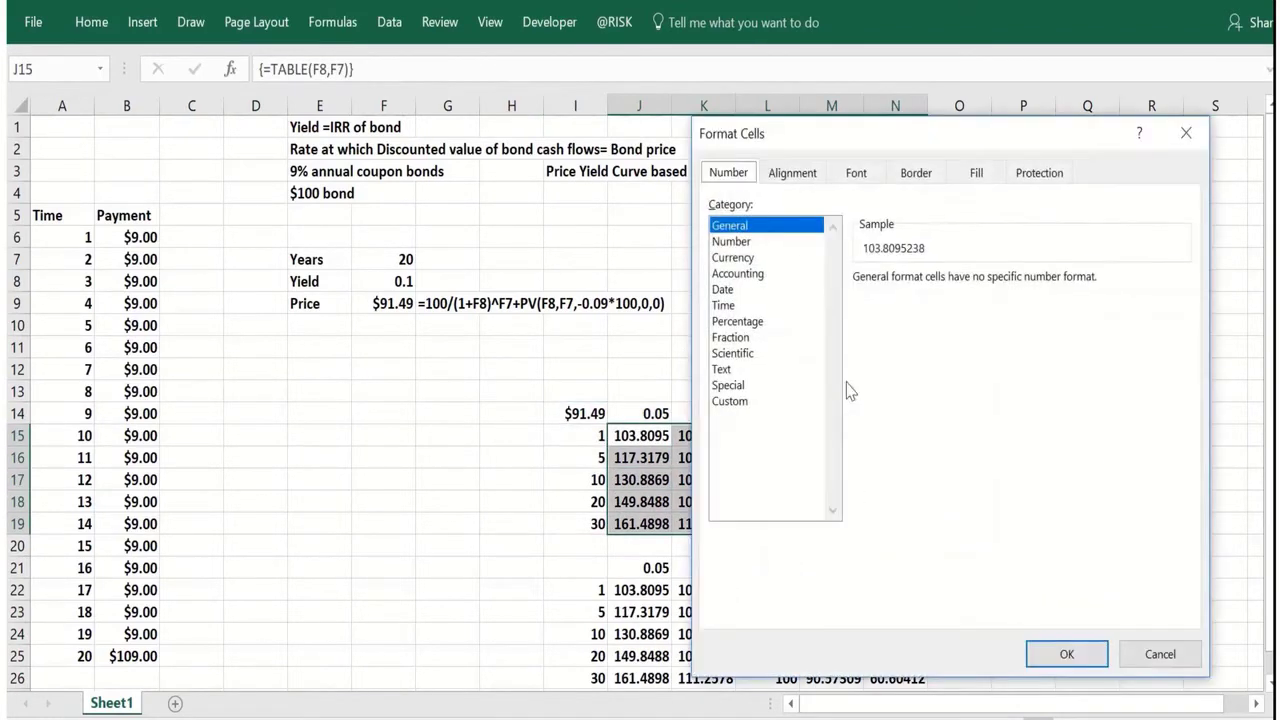
pyautogui.click(766, 262)
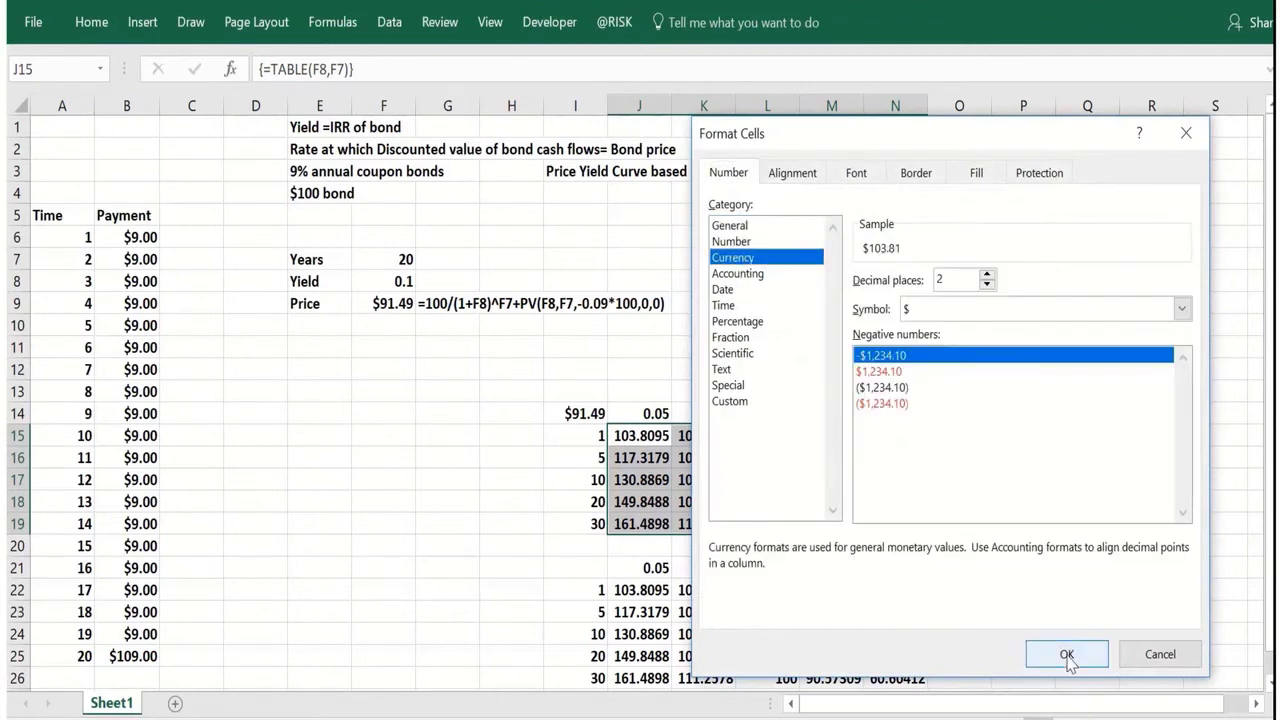
pyautogui.click(1067, 655)
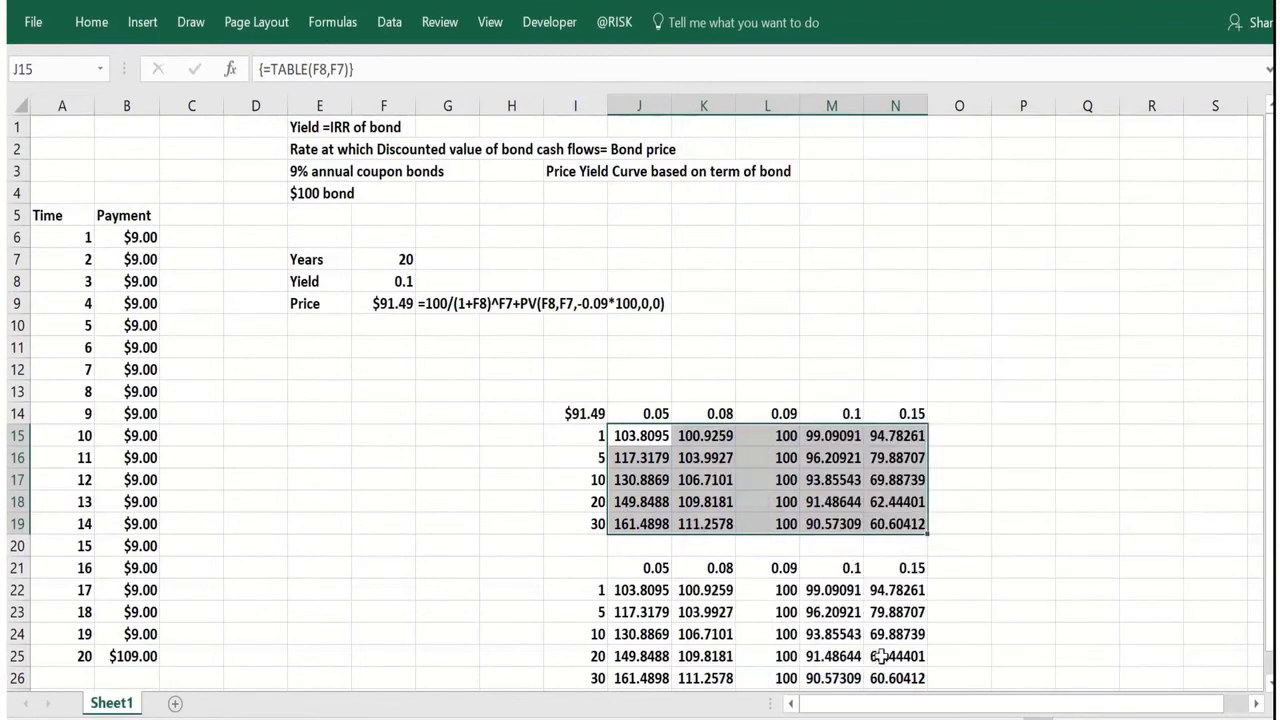
# - Apply the Currency format with two decimals and the $ symbol to the linked prices in J22:N26
pyautogui.moveTo(634, 596); pyautogui.dragTo(891, 671)
pyautogui.click(632, 589)
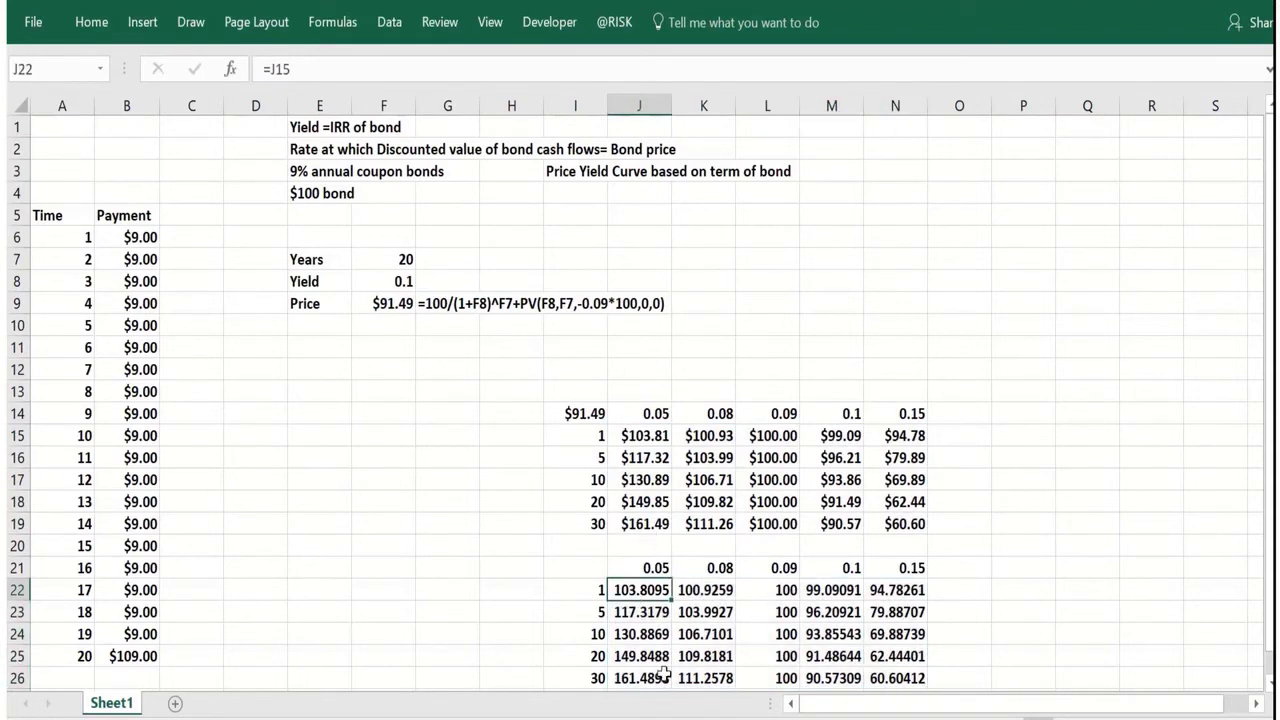
pyautogui.moveTo(643, 592); pyautogui.dragTo(893, 607)
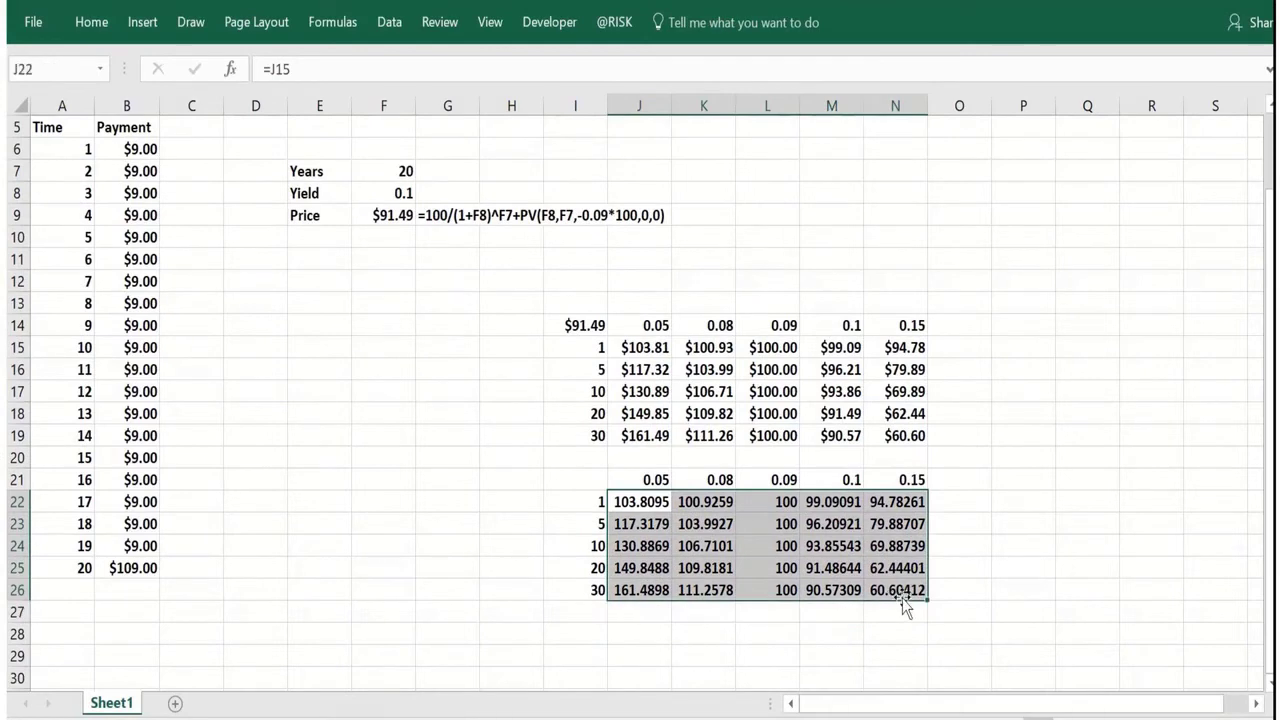
pyautogui.hotkey('ctrl', '1')
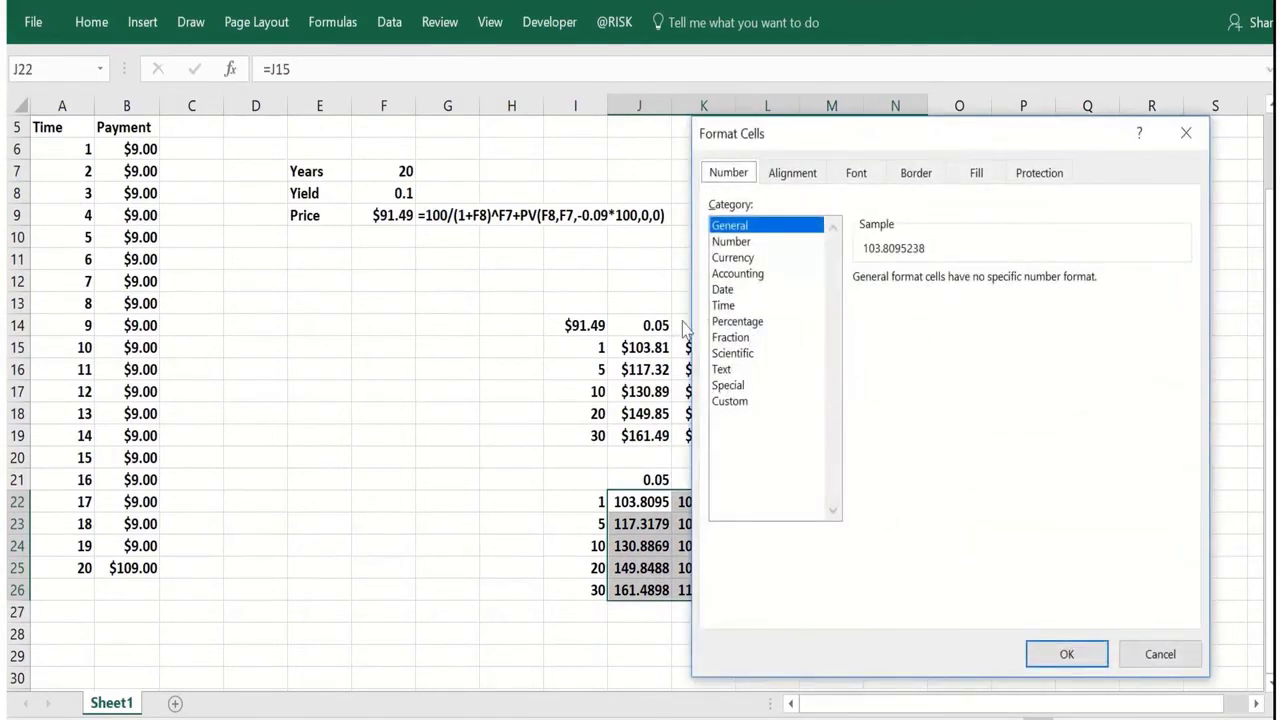
pyautogui.click(730, 258)
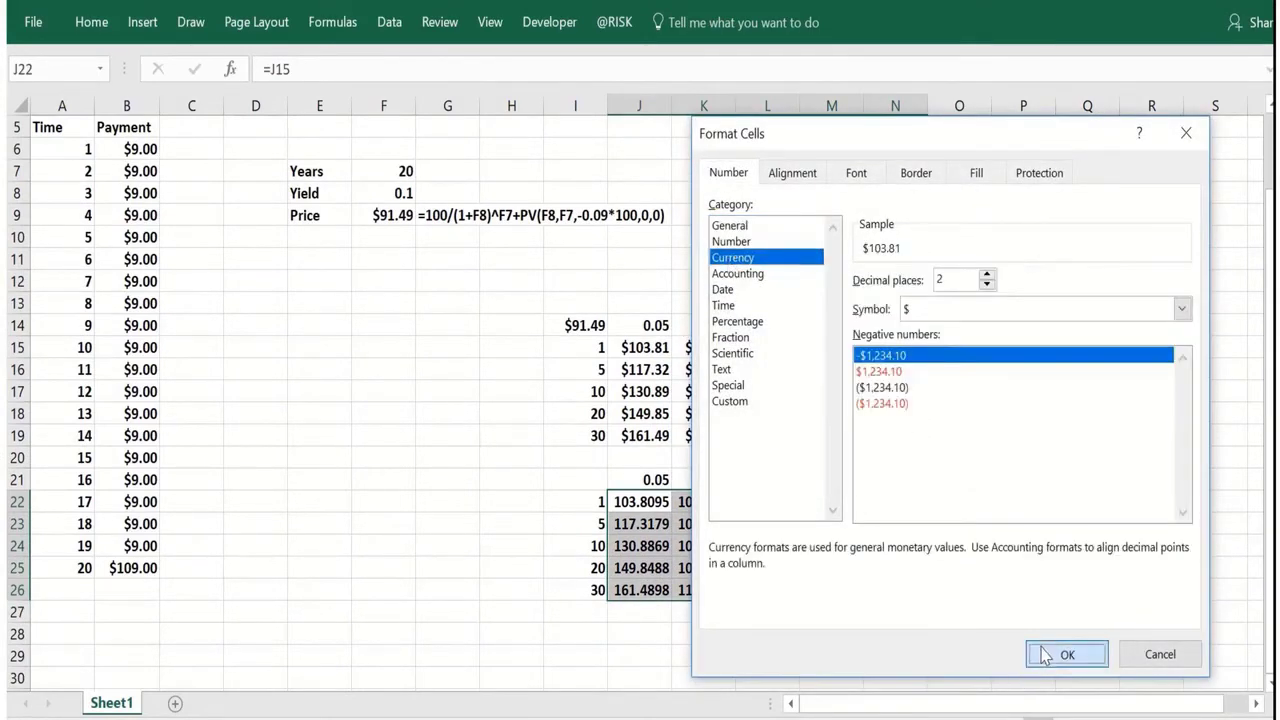
pyautogui.click(1045, 654)
# - Insert a scatter chart with lines and markers from I21:N26 and place it over columns M to S, from about row 7
pyautogui.moveTo(594, 480); pyautogui.dragTo(914, 589)
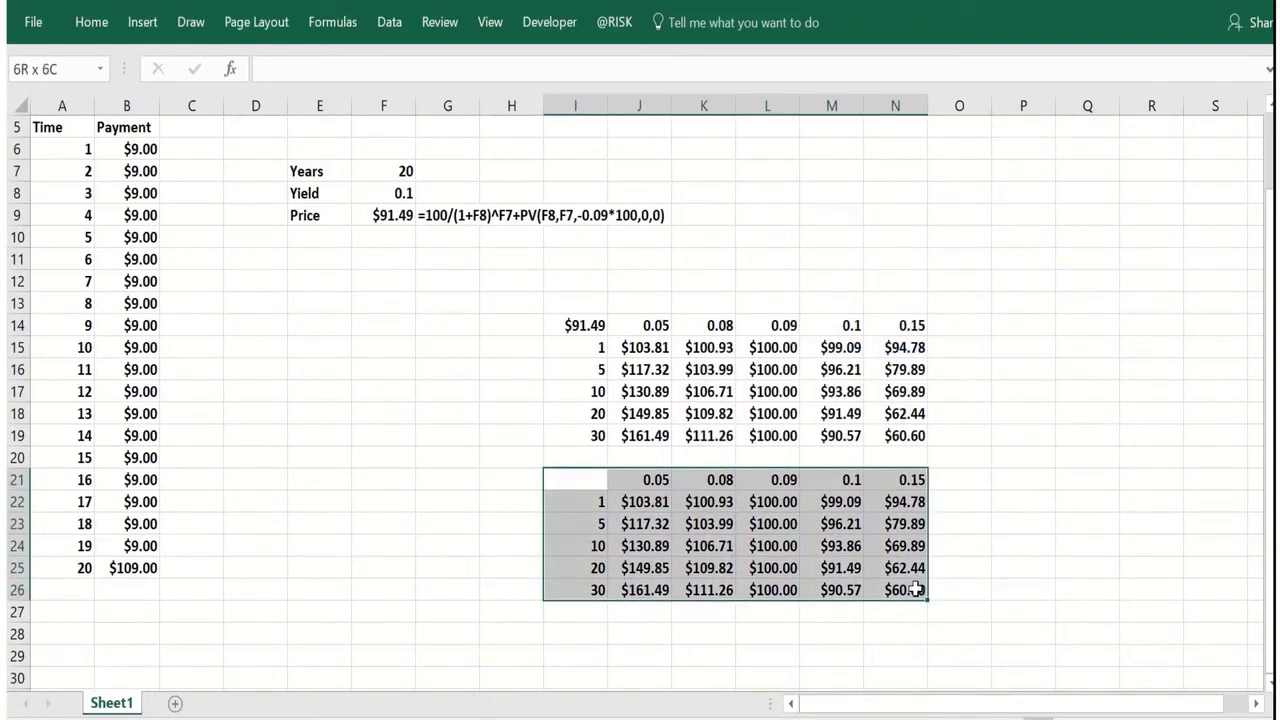
pyautogui.click(142, 22)
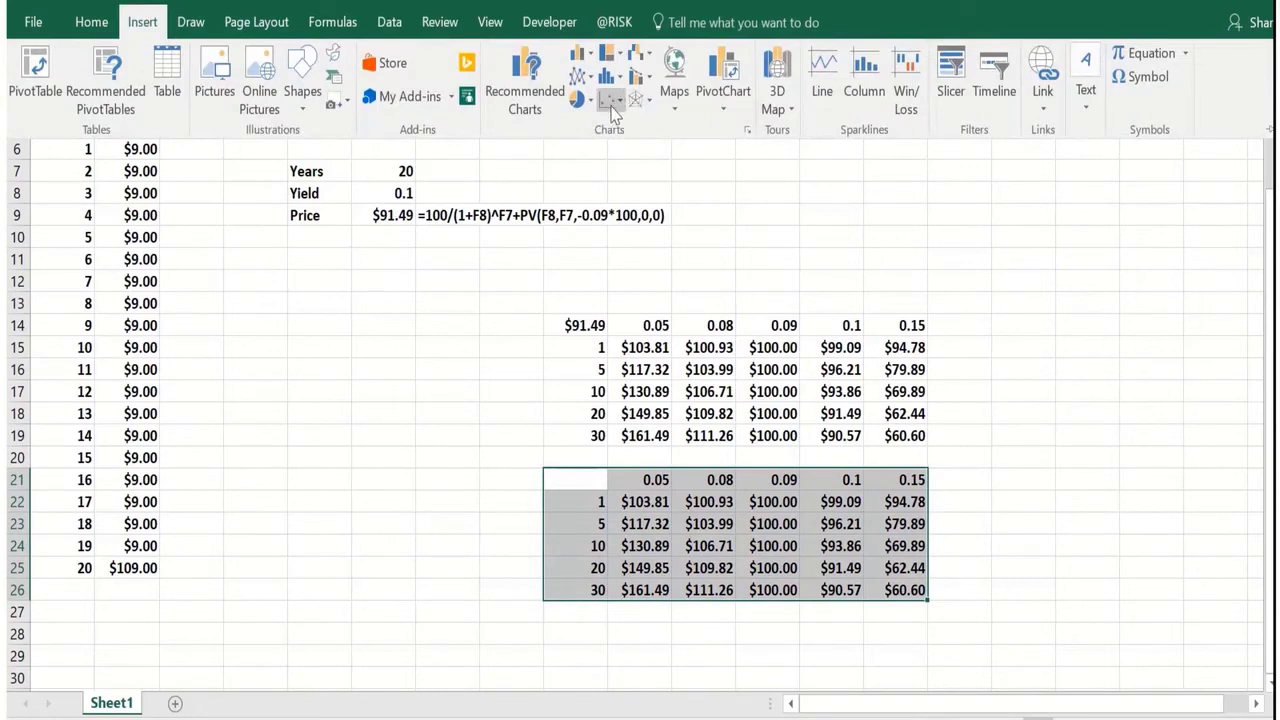
pyautogui.click(611, 100)
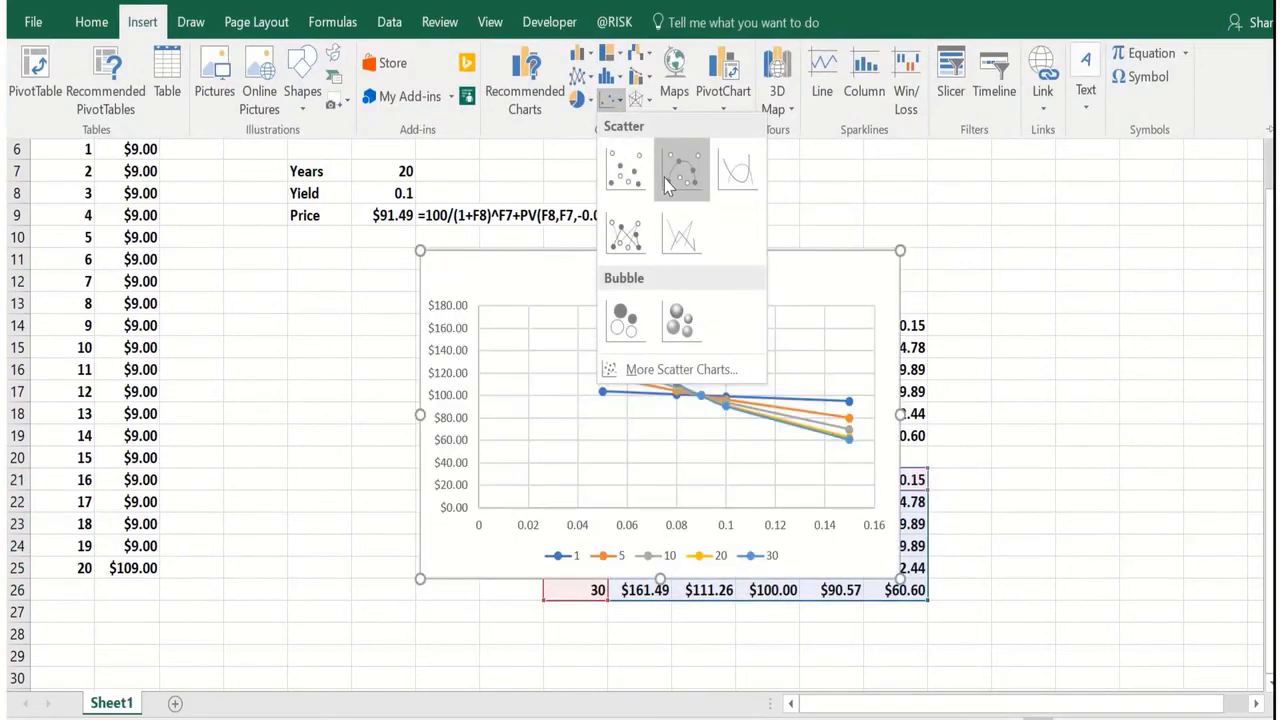
pyautogui.click(668, 187)
pyautogui.moveTo(574, 294); pyautogui.dragTo(960, 190)
pyautogui.click(1020, 195)
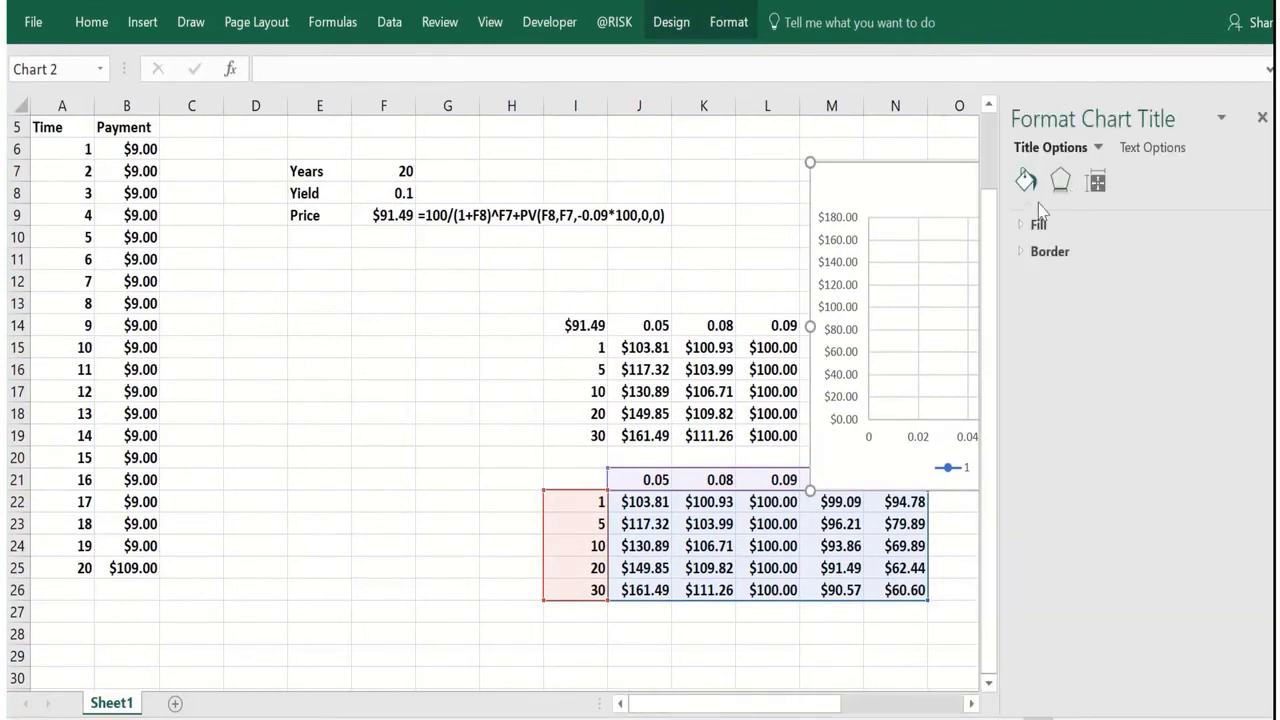
pyautogui.click(1262, 117)
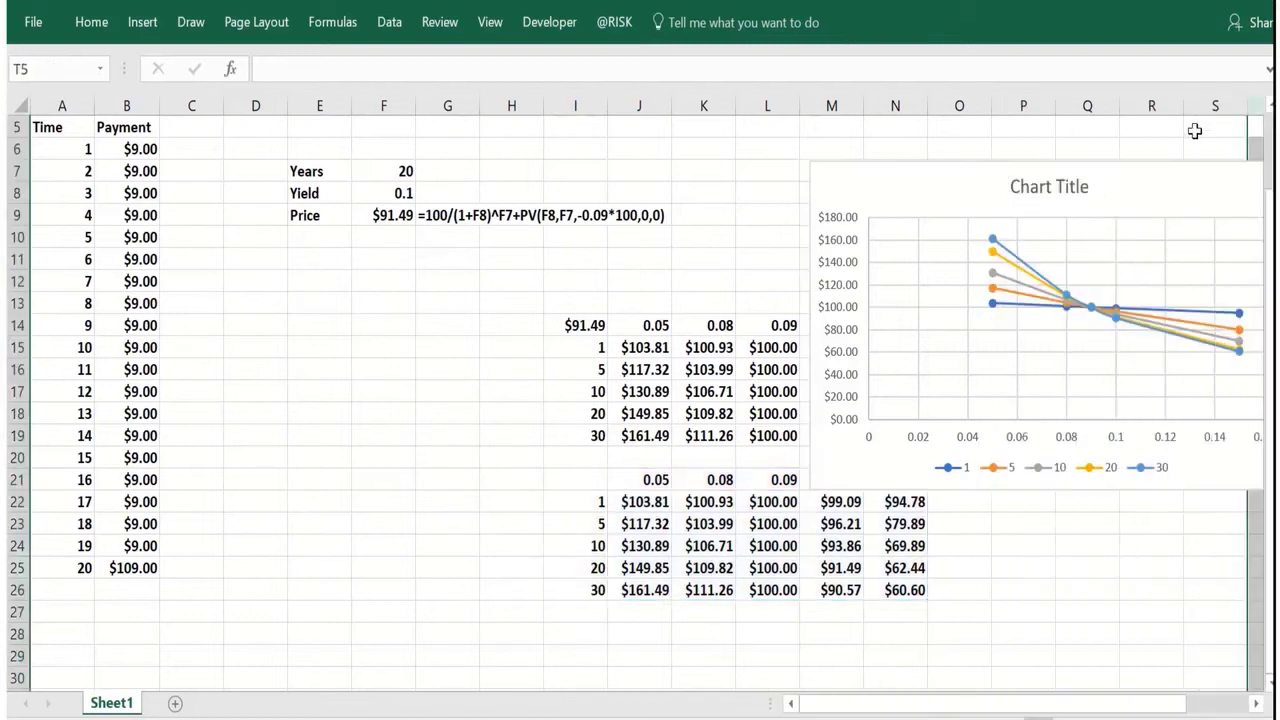
# - Shift the chart title slightly toward the vertical axis and change its text to Price Yield Curve
pyautogui.click(1072, 186)
pyautogui.moveTo(1092, 186); pyautogui.dragTo(1023, 186)
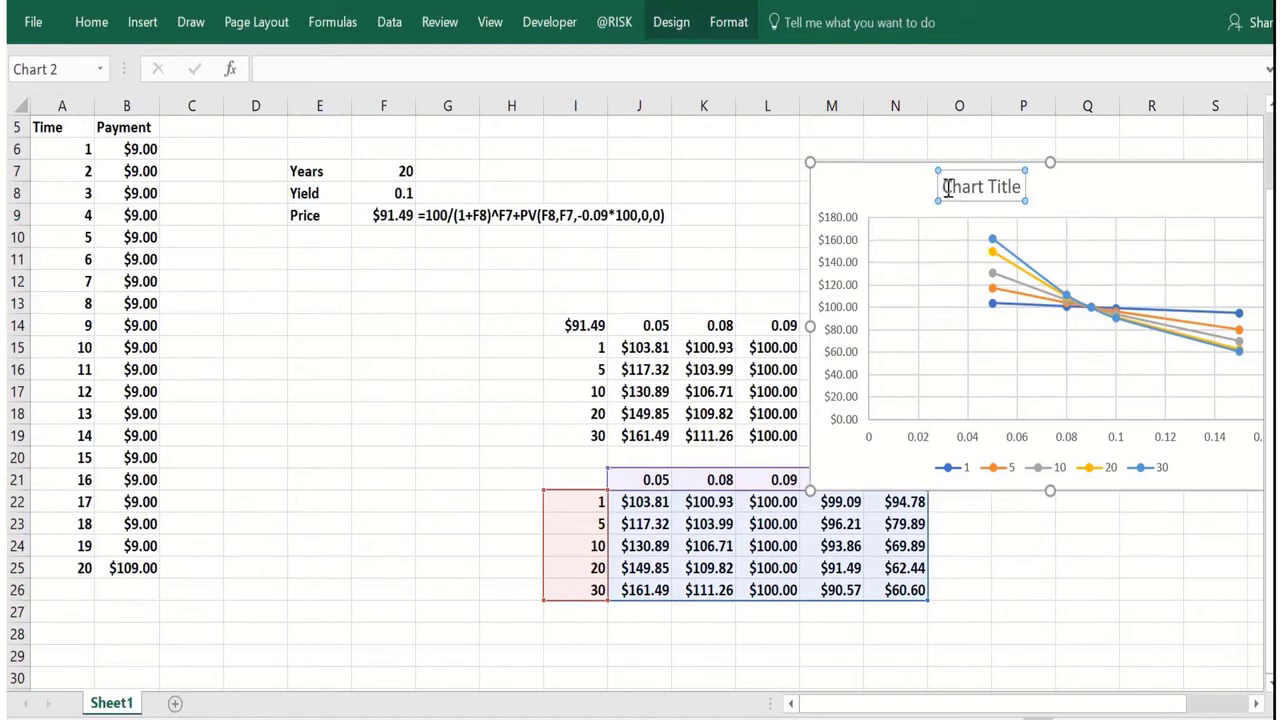
pyautogui.moveTo(944, 186); pyautogui.dragTo(1024, 186)
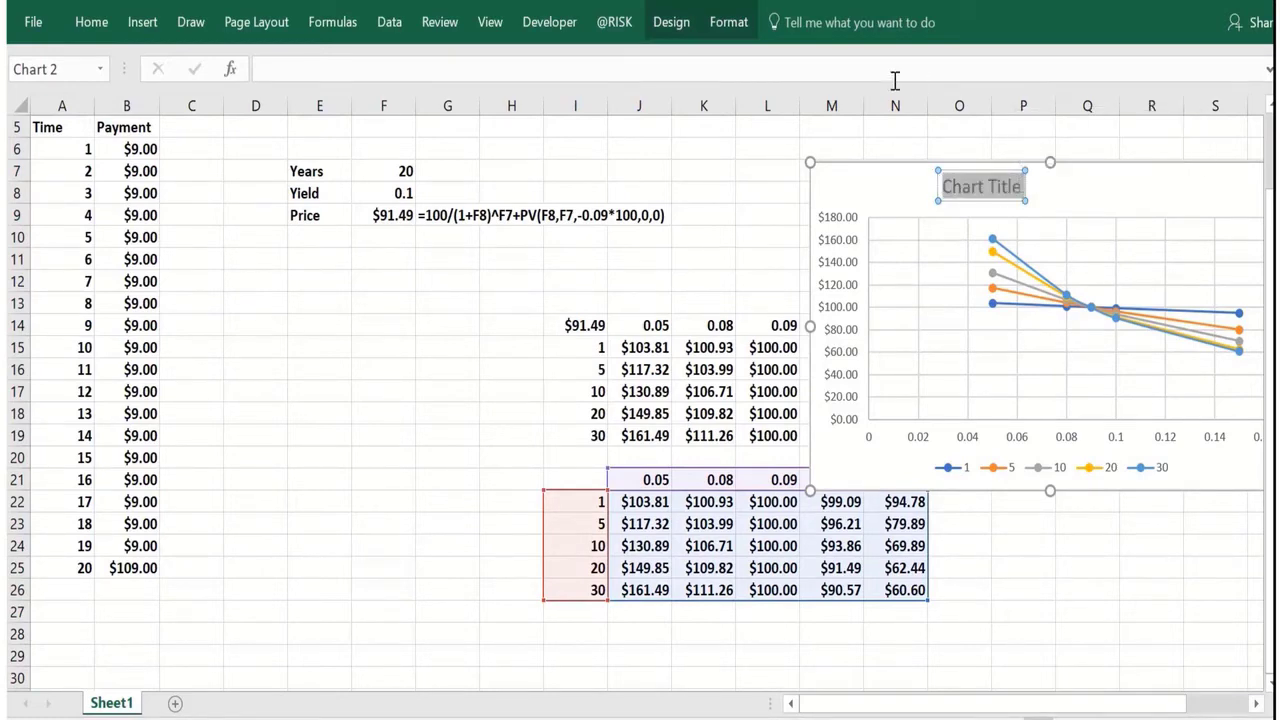
pyautogui.write('Price Yield Curve')
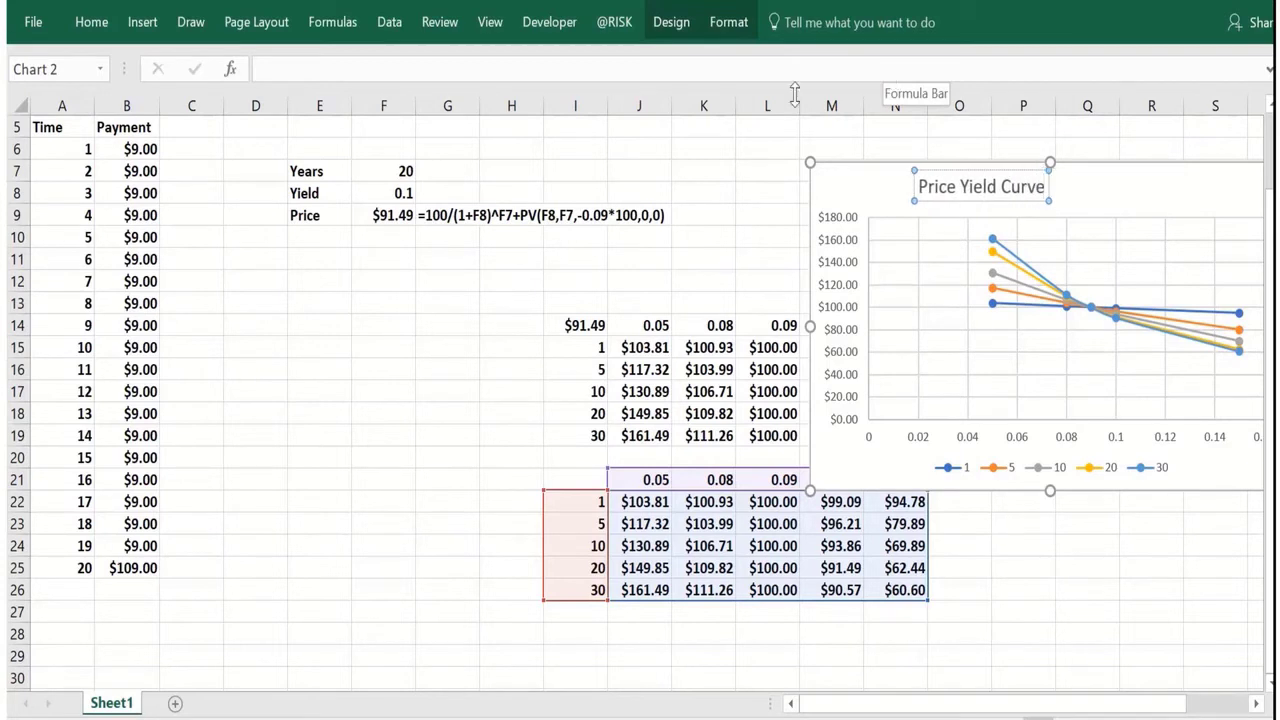
pyautogui.click(646, 188)
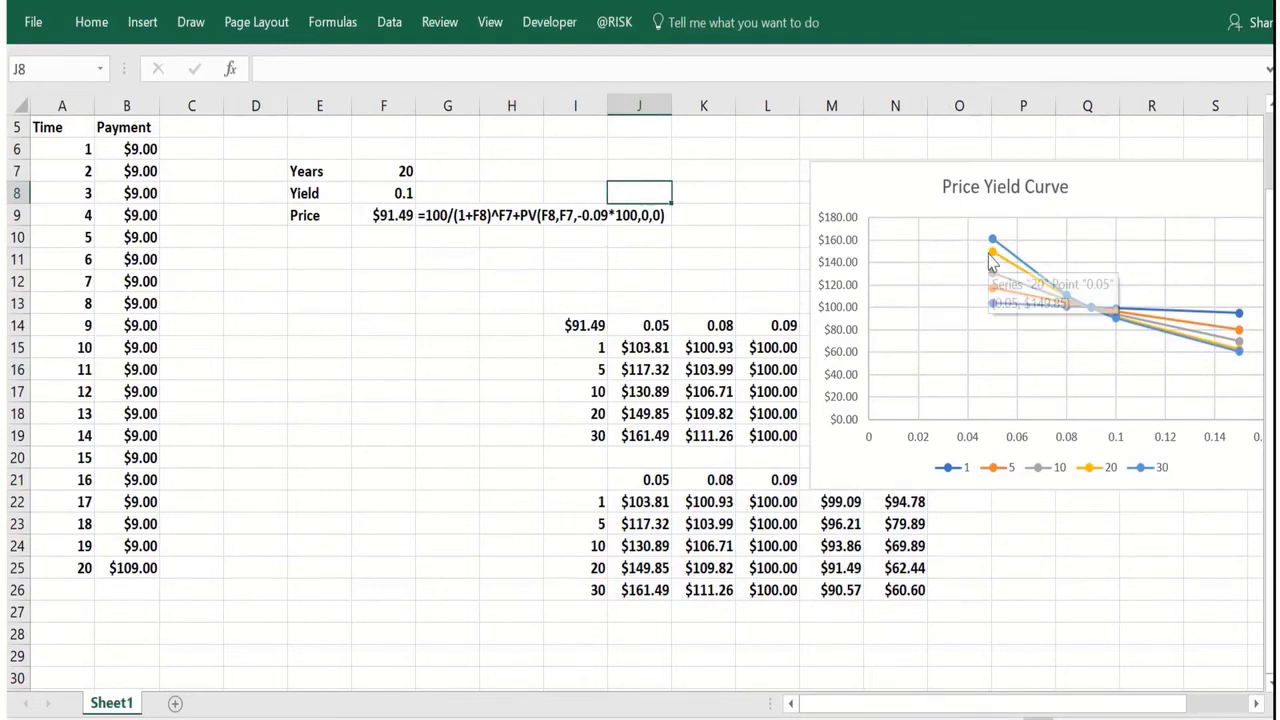
# - Check the 30-year series point at the 0.05 yield and shift the chart to uncover more of column M
pyautogui.moveTo(993, 252)
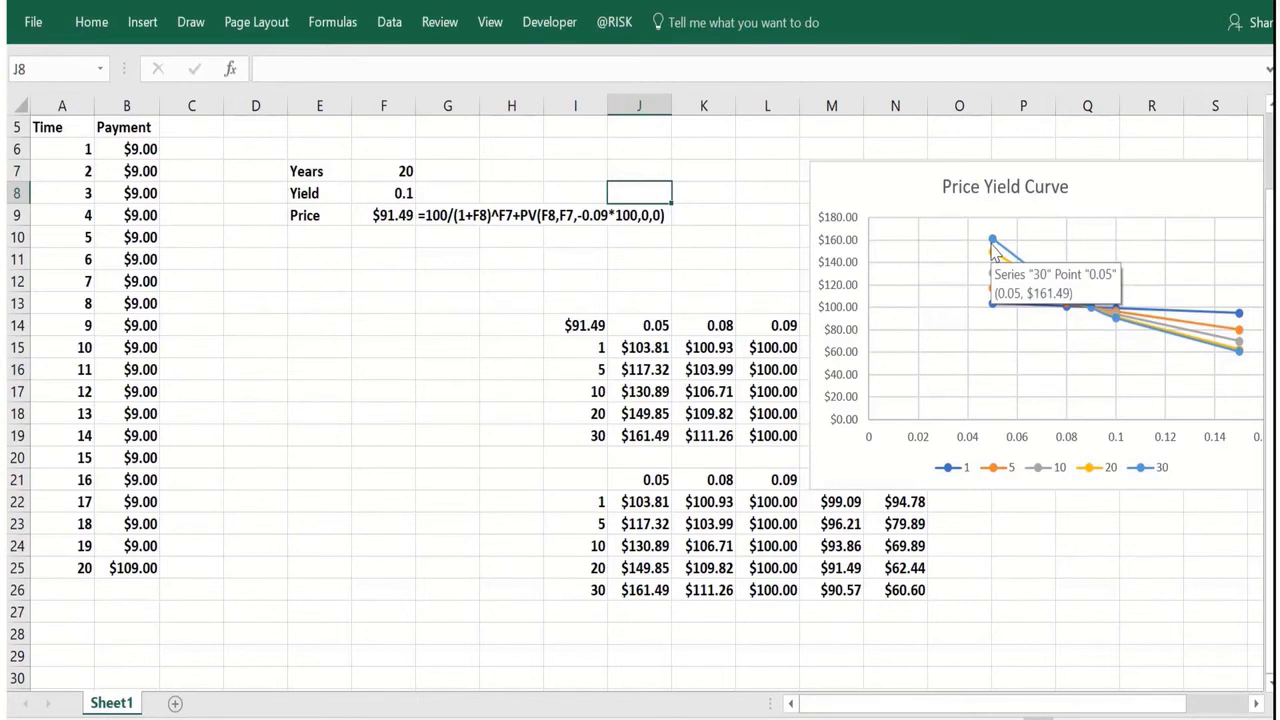
pyautogui.moveTo(921, 194); pyautogui.dragTo(966, 190)
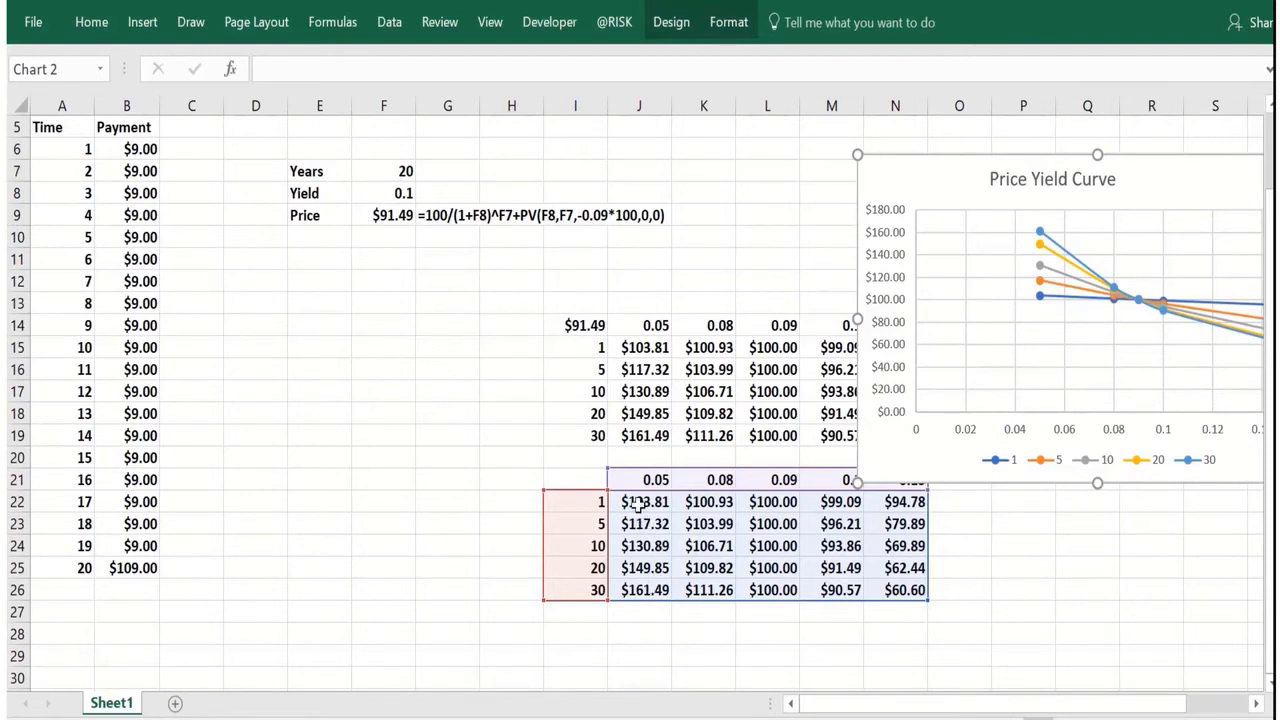
pyautogui.click(1018, 526)
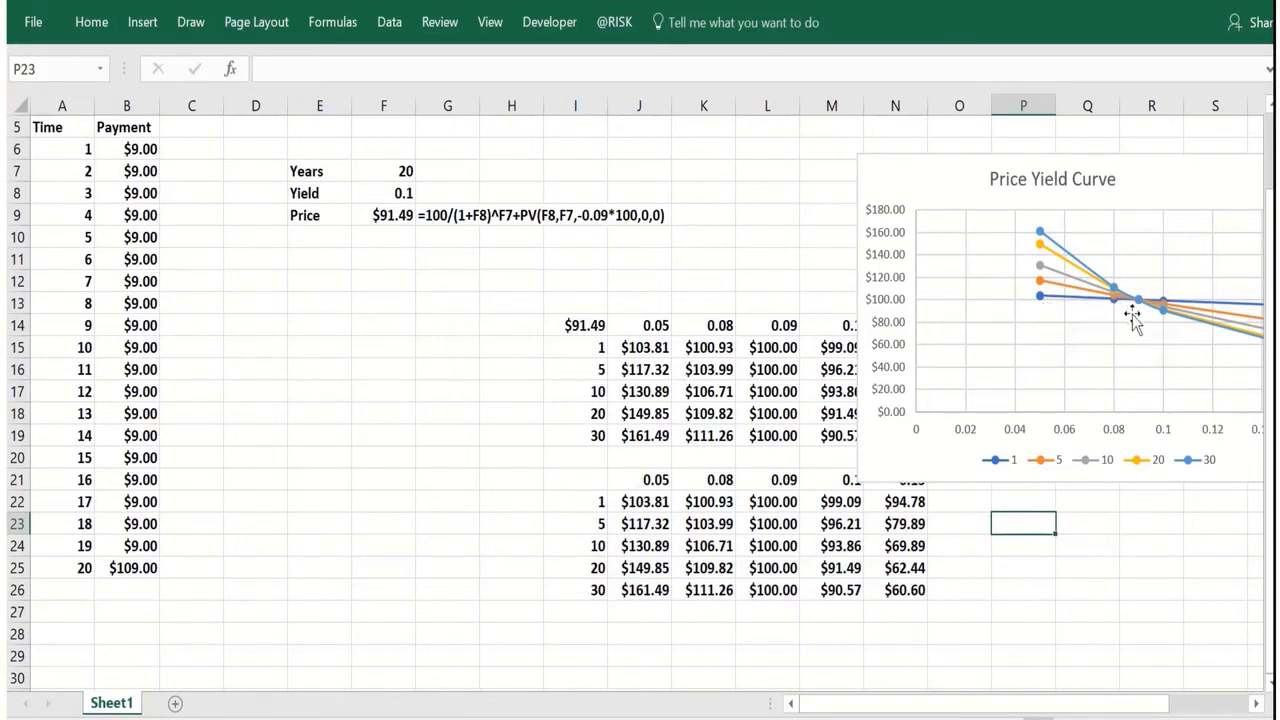
# - Examine the 0.09 yield prices in L15:L19 and L22:L26 and the point where the chart's curves cross
pyautogui.click(771, 348)
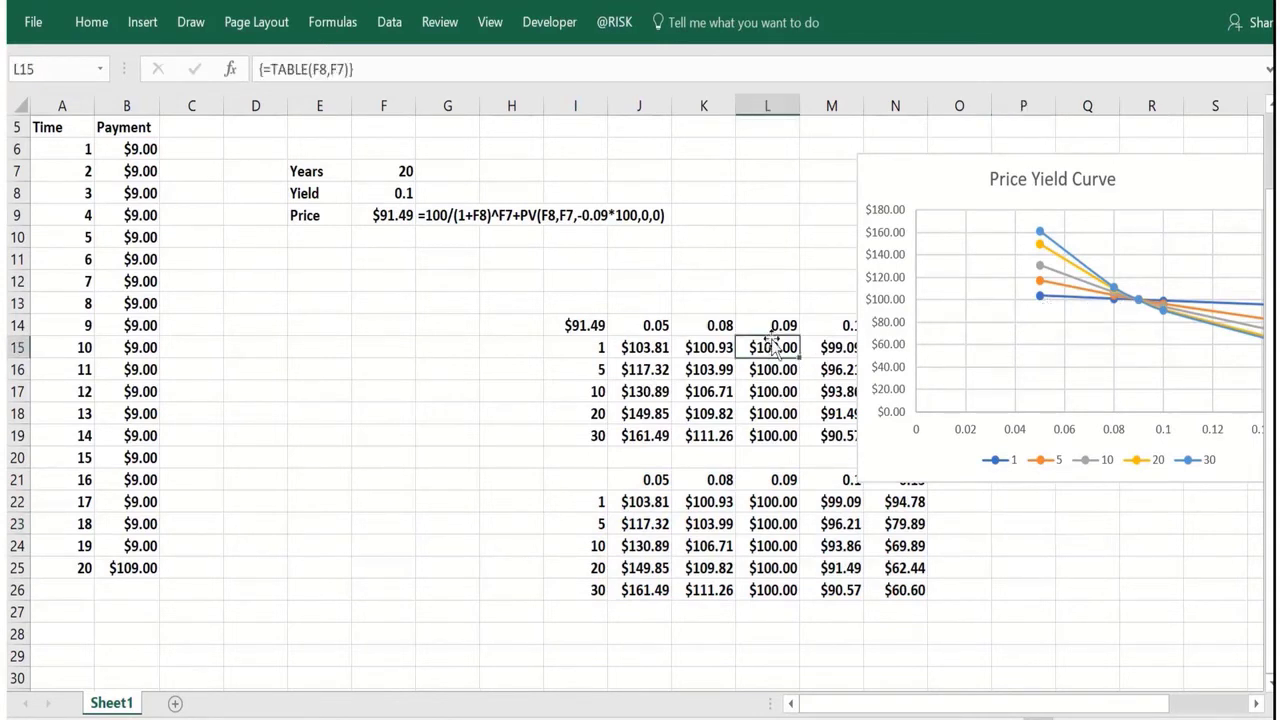
pyautogui.click(772, 328)
pyautogui.click(770, 354)
pyautogui.click(762, 433)
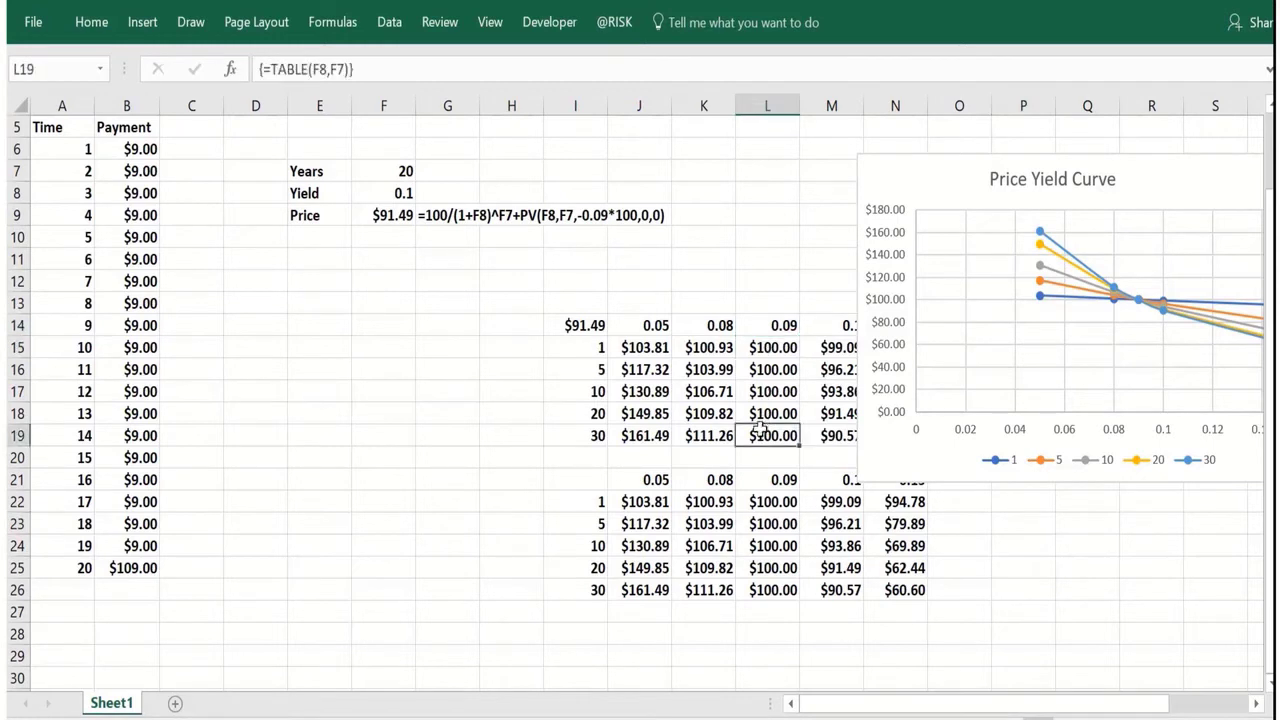
pyautogui.click(762, 500)
pyautogui.click(753, 590)
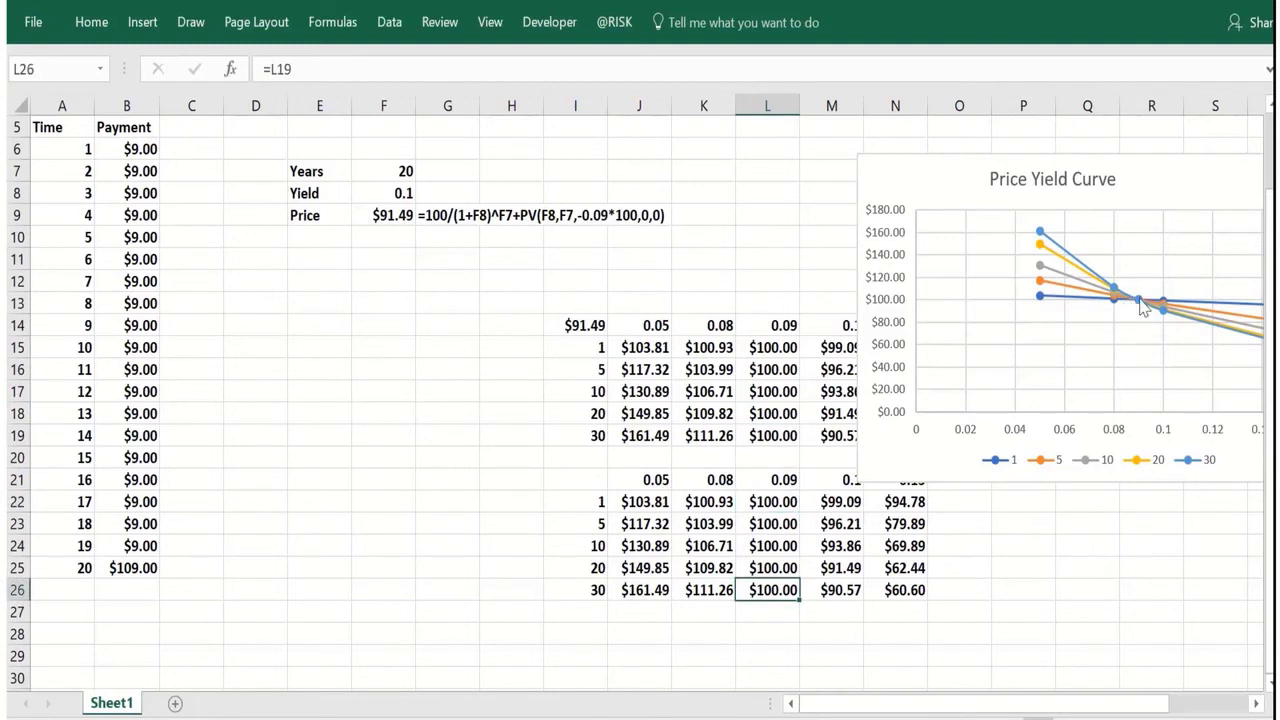
pyautogui.moveTo(1139, 303)
pyautogui.click(1024, 540)
pyautogui.click(1013, 500)
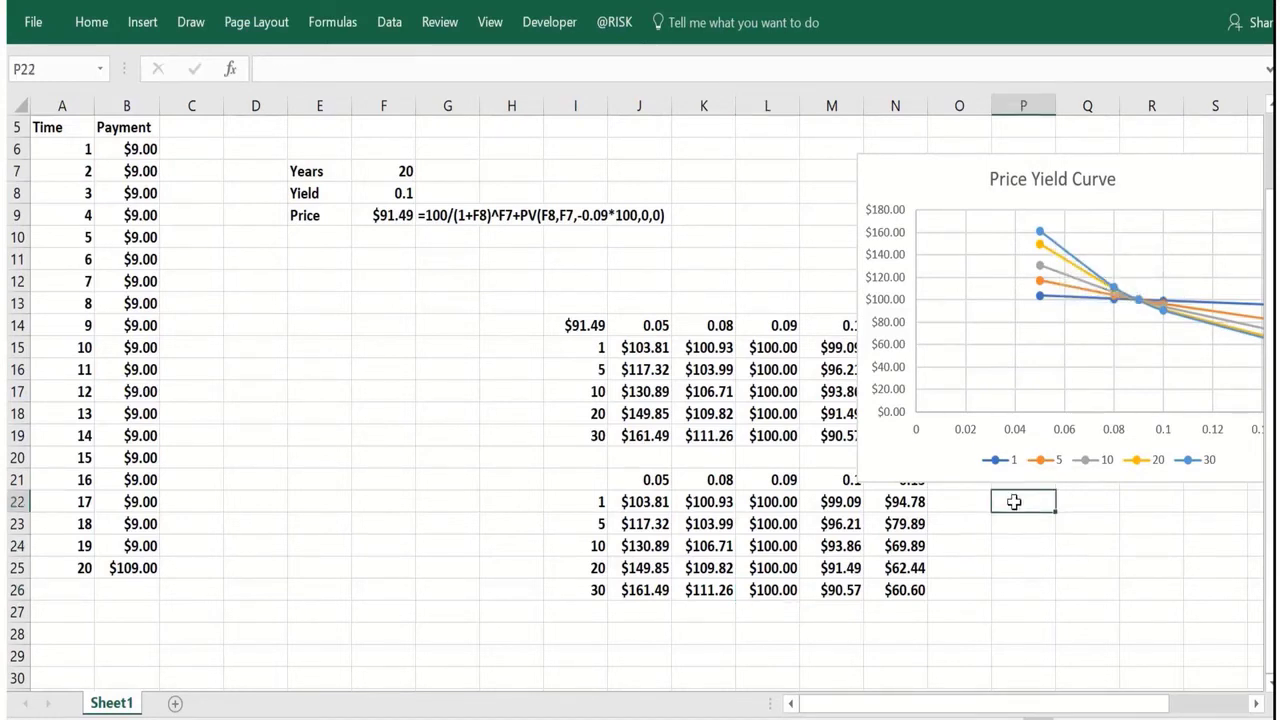
# - Enter the book title Investment Science in cell D12
pyautogui.click(253, 281)
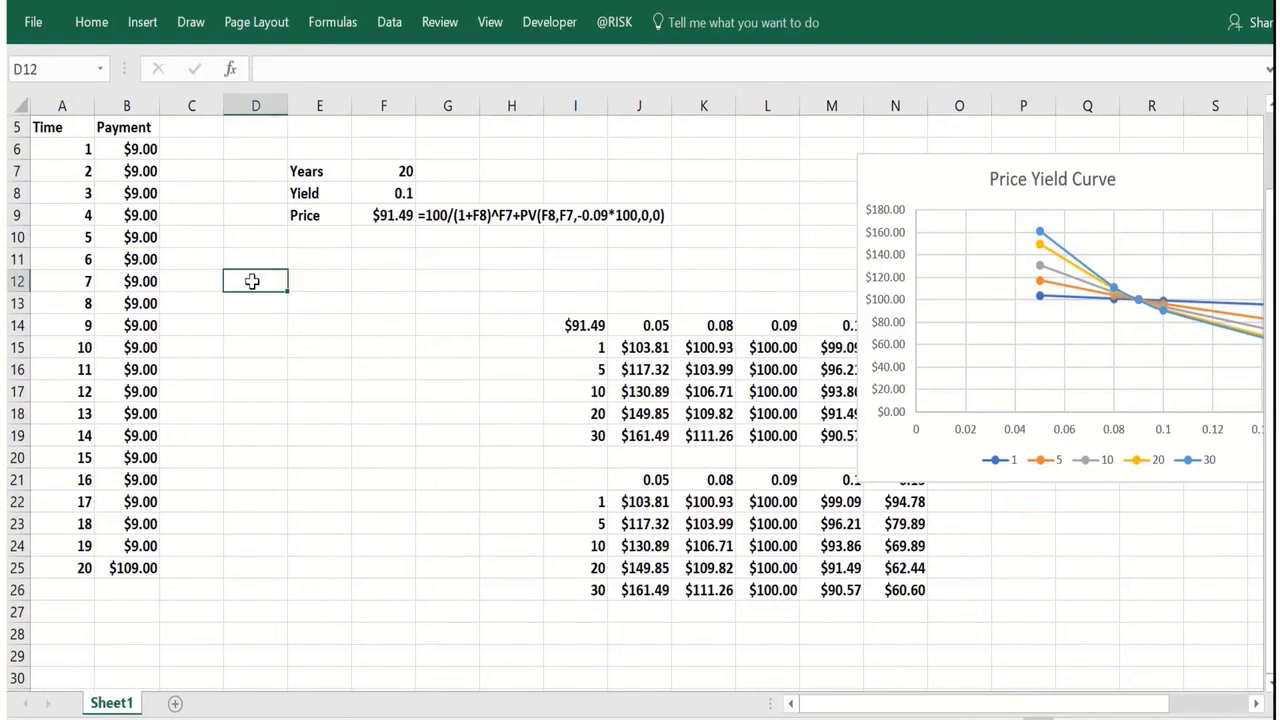
pyautogui.write('Inves')
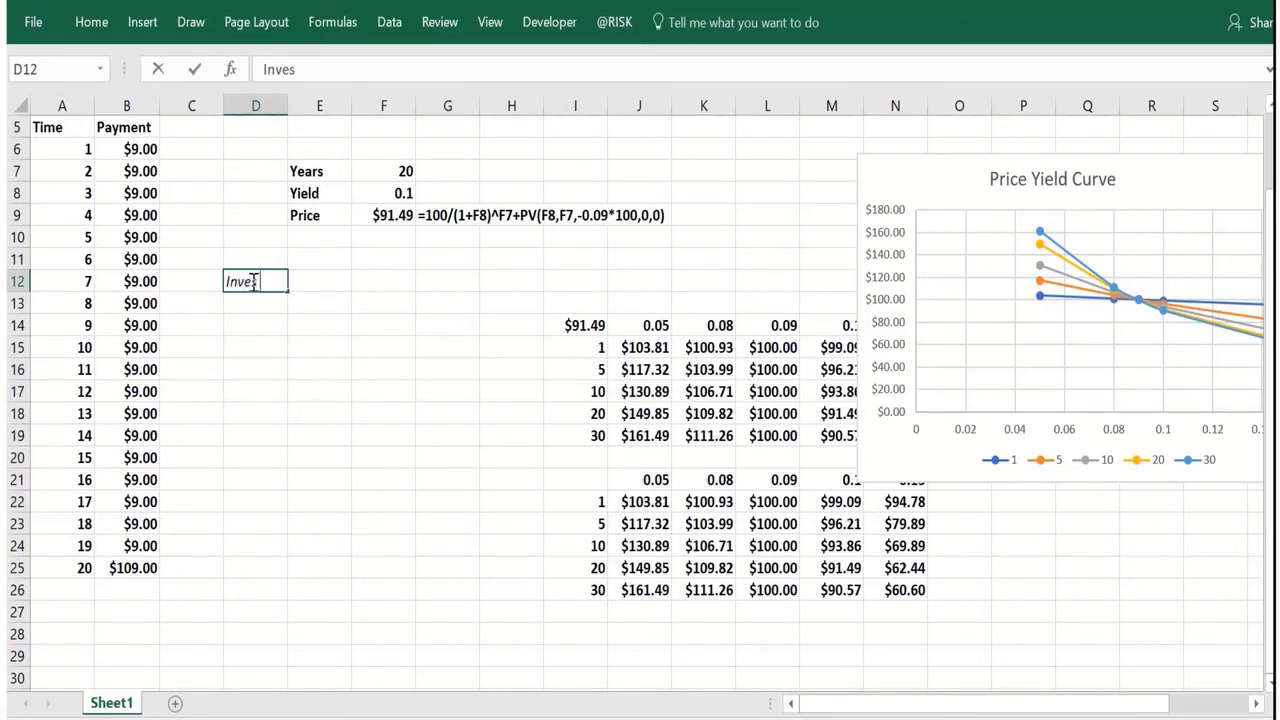
pyautogui.write('tment')
pyautogui.write(' Sizes')
pyautogui.press('BackSpace')
pyautogui.press('BackSpace')
pyautogui.press('BackSpace')
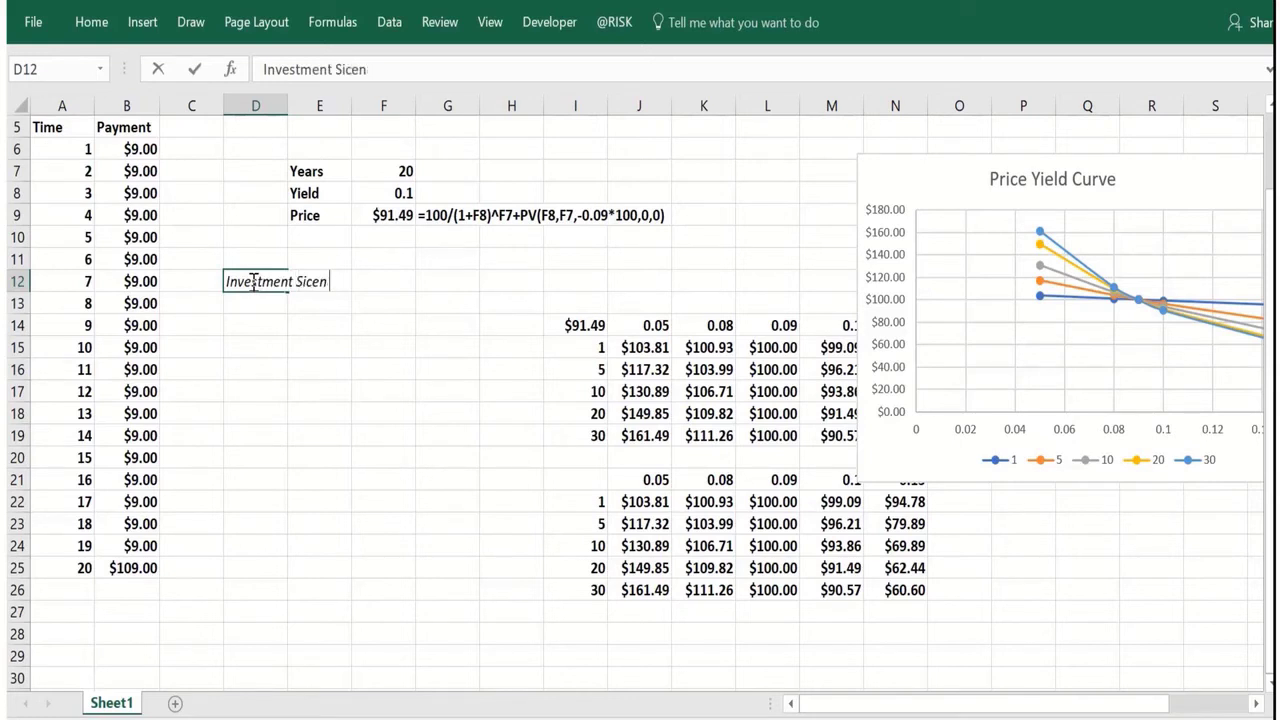
pyautogui.write('cience')
pyautogui.press('Return')
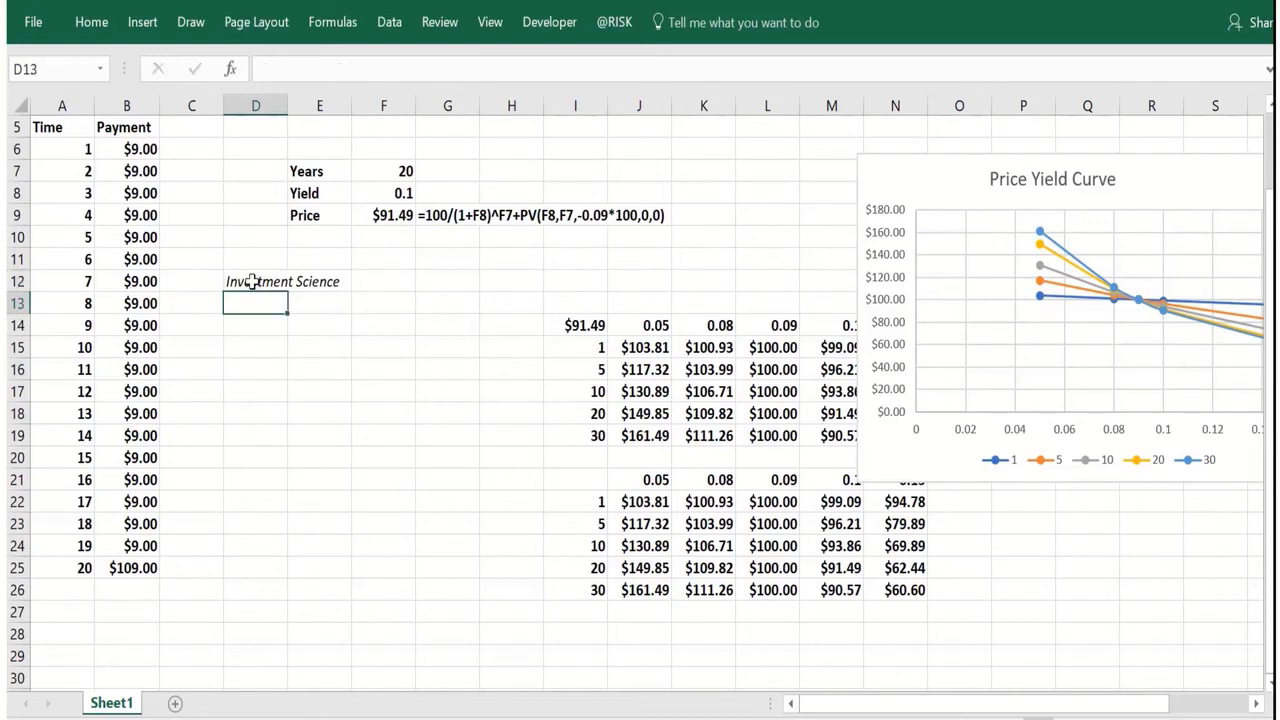
# - Enter the book author's full name in cell D13, directly below the title
pyautogui.write('Davud')
pyautogui.press('BackSpace')
pyautogui.press('BackSpace')
pyautogui.write('id')
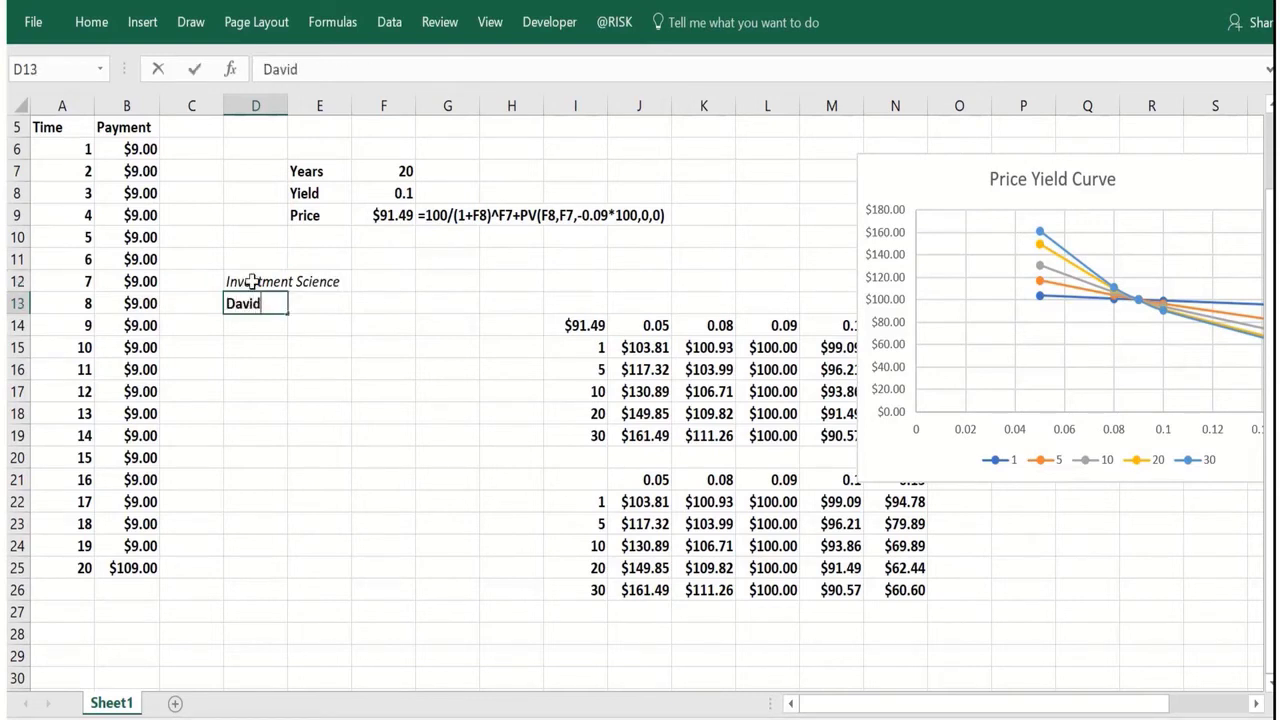
pyautogui.write(' Luenberger')
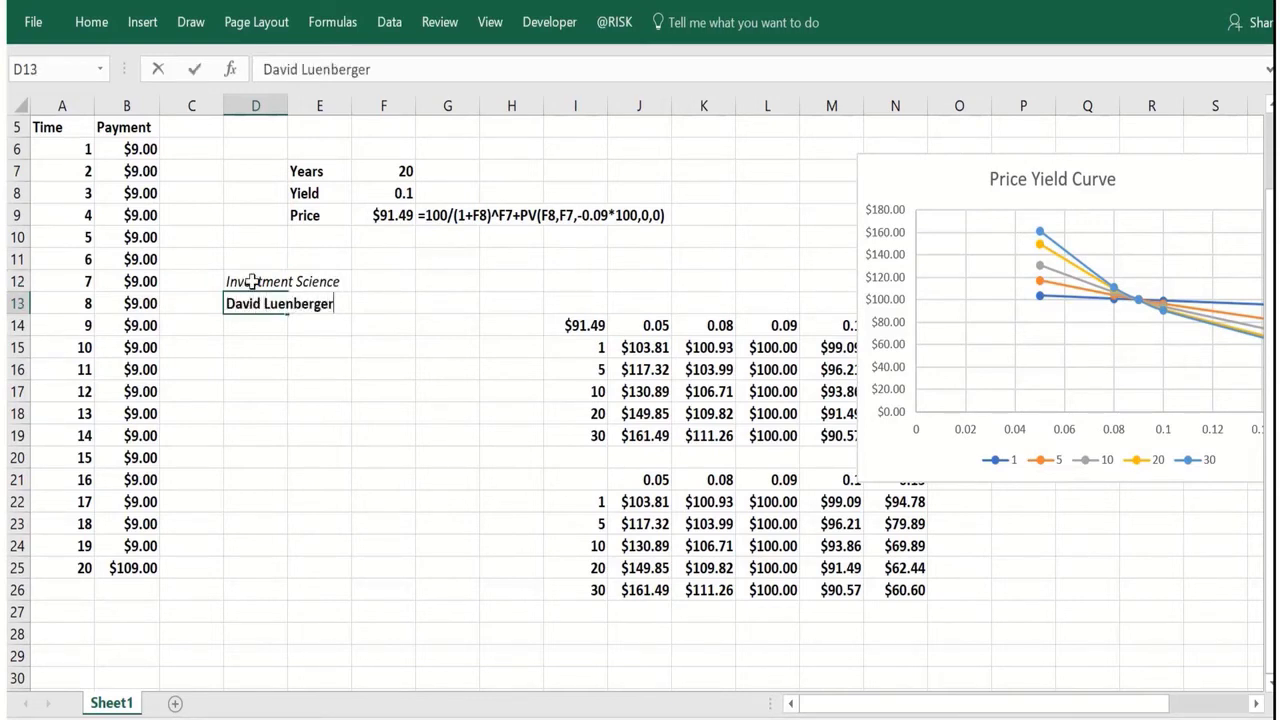
pyautogui.press('Return')
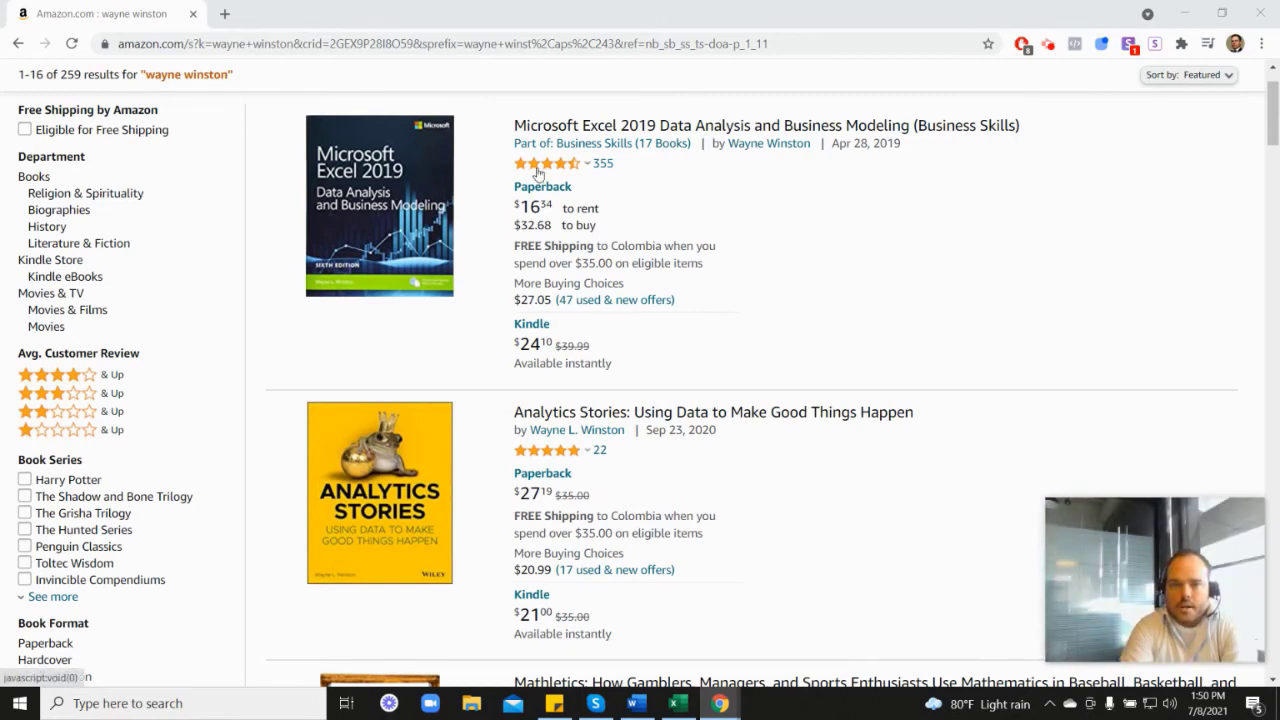
# - Browse the Amazon book search results in Chrome as far as Marketing Analytics: Data-Driven Techniques with Microsoft Excel, and return to Mathletics
pyautogui.moveTo(549, 172)
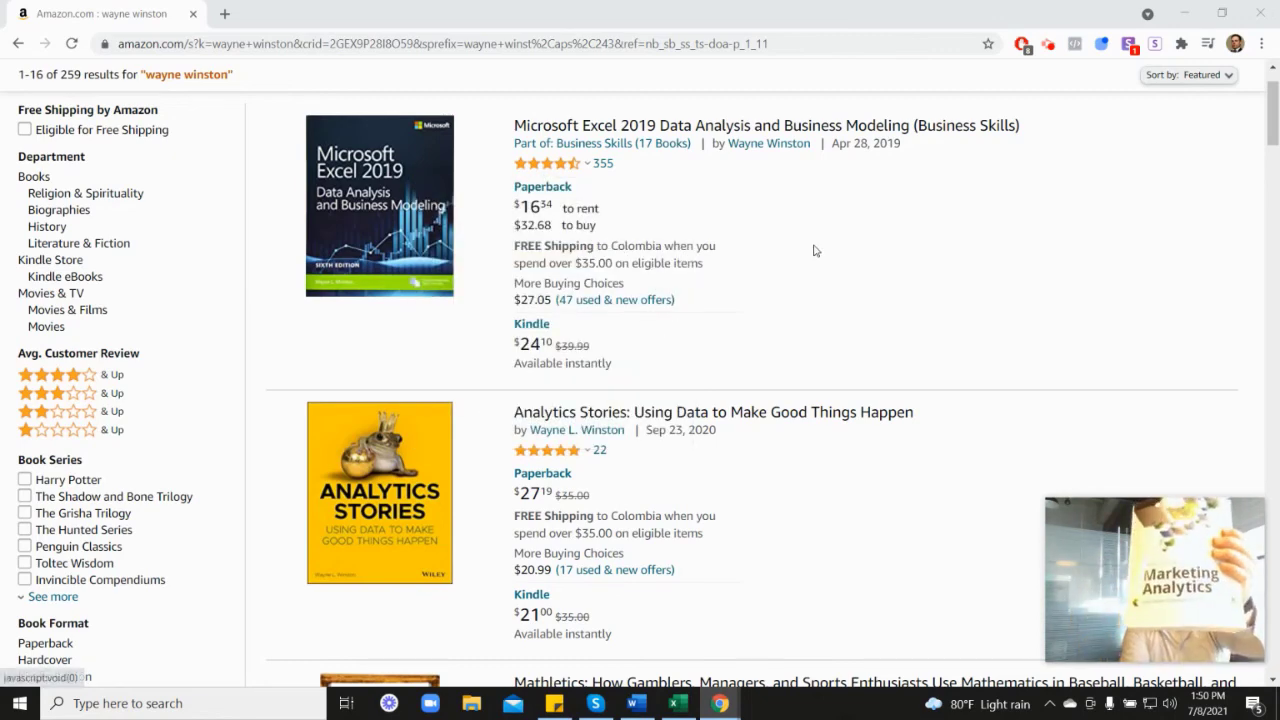
pyautogui.scroll(-5, 1028, 400)
pyautogui.scroll(-2, 1025, 497)
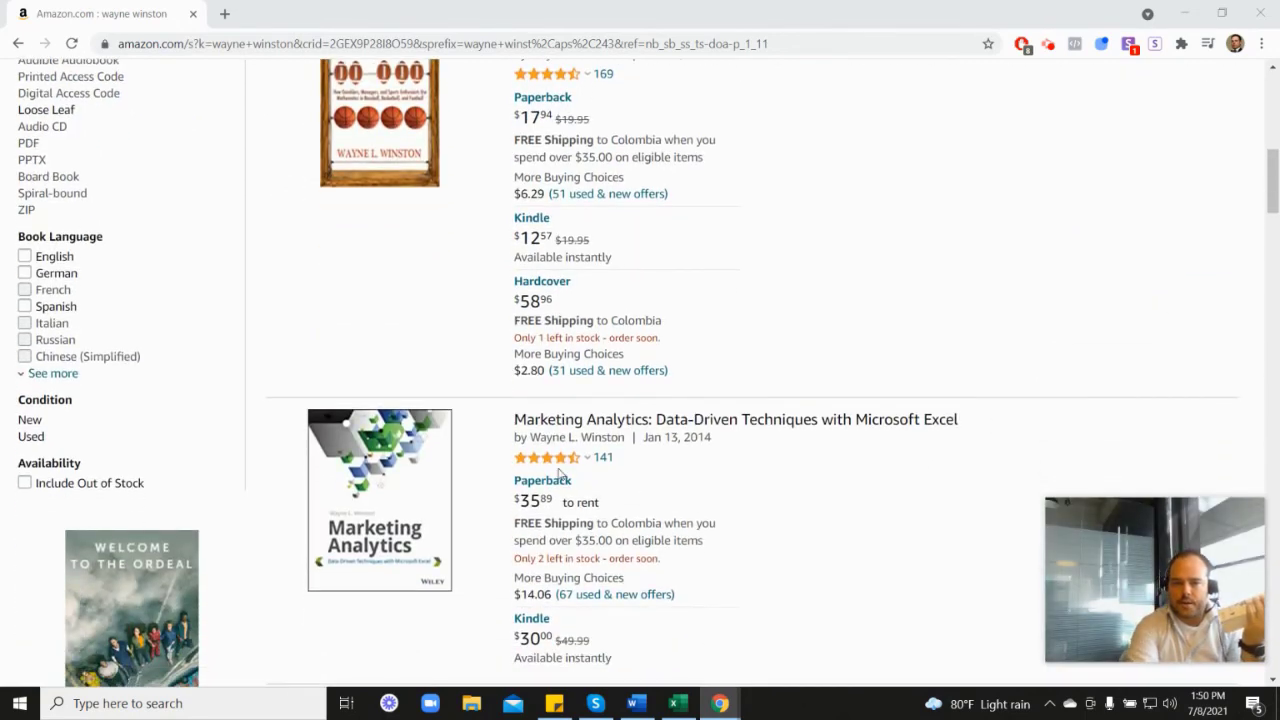
pyautogui.moveTo(568, 376)
pyautogui.scroll(5, 746, 380)
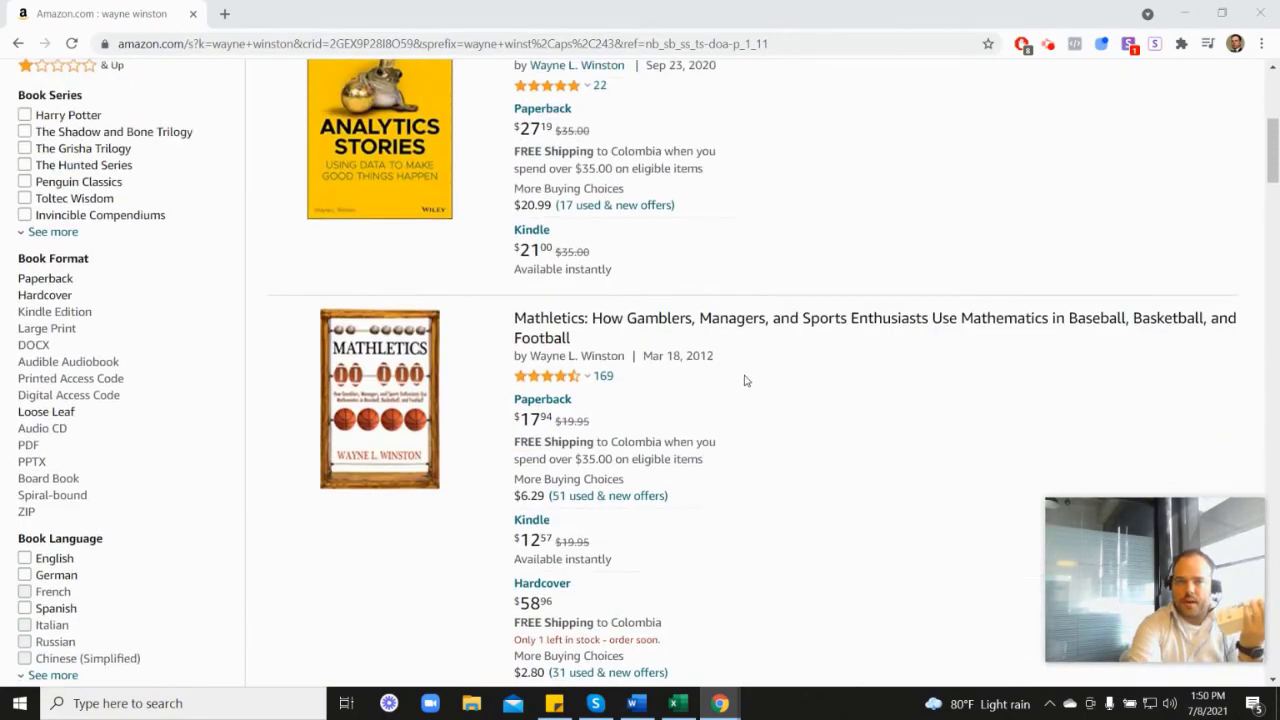